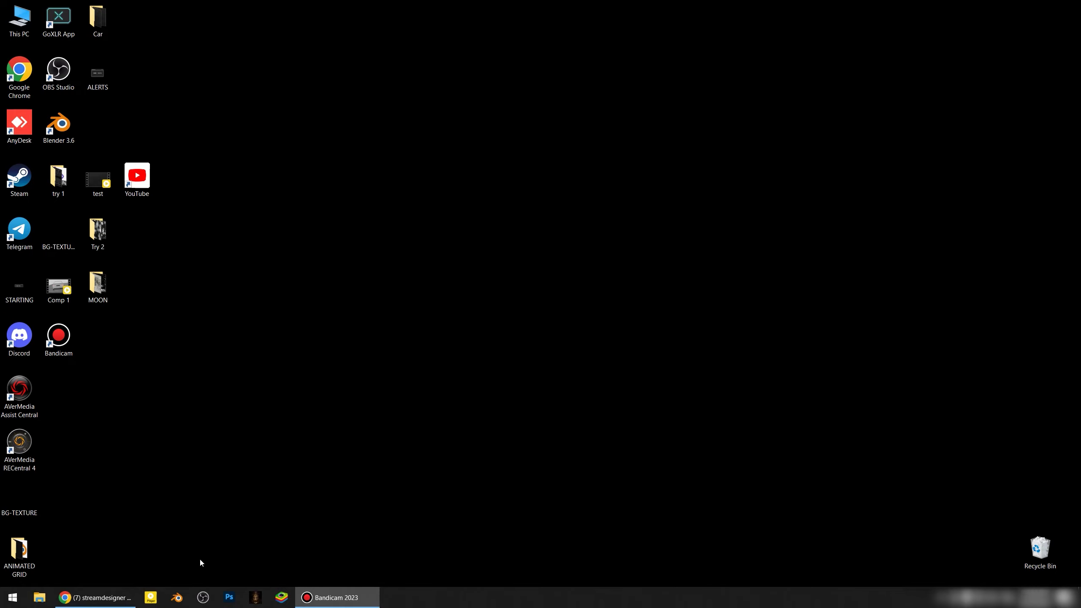
# Step: Launch OBS Studio from the taskbar so it opens on its blank default scene
pyautogui.click(203, 597)
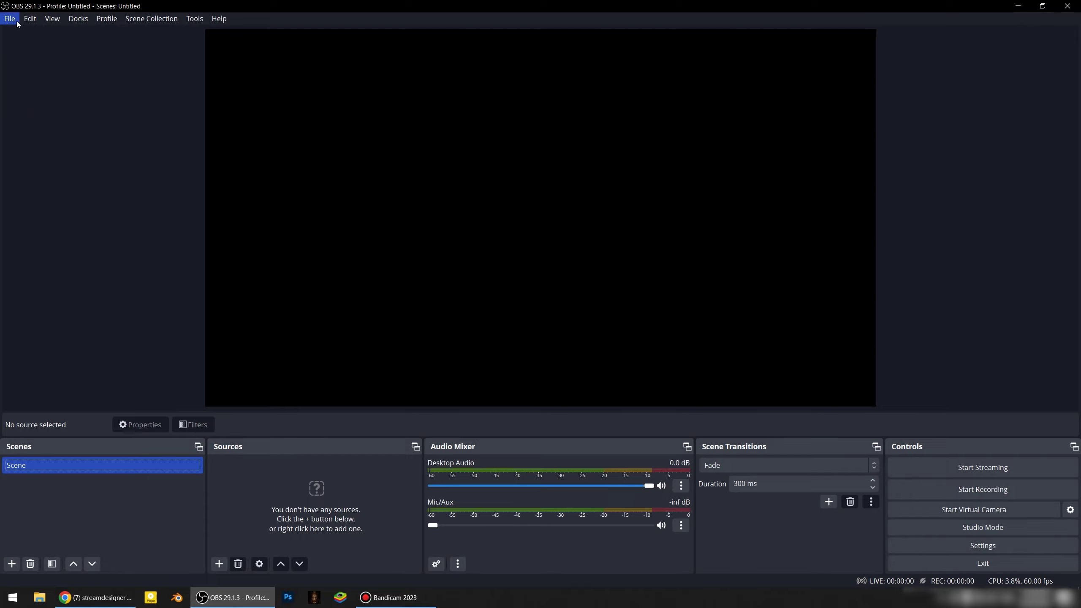
pyautogui.click(9, 18)
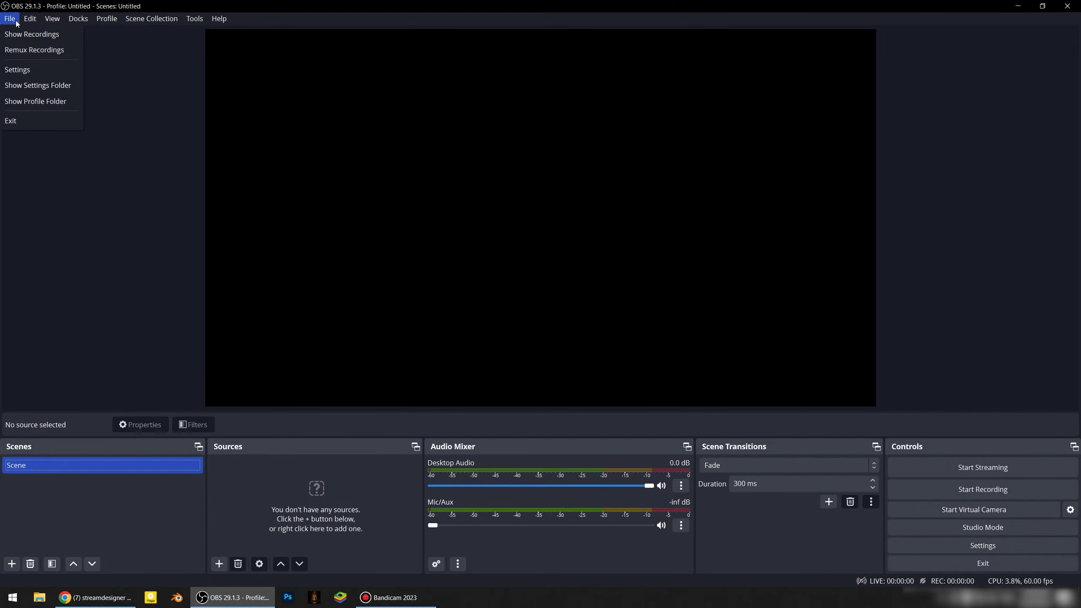
# Step: Open Settings on the General page and scroll to Source Alignment Snapping at sensitivity 10.0
pyautogui.click(17, 69)
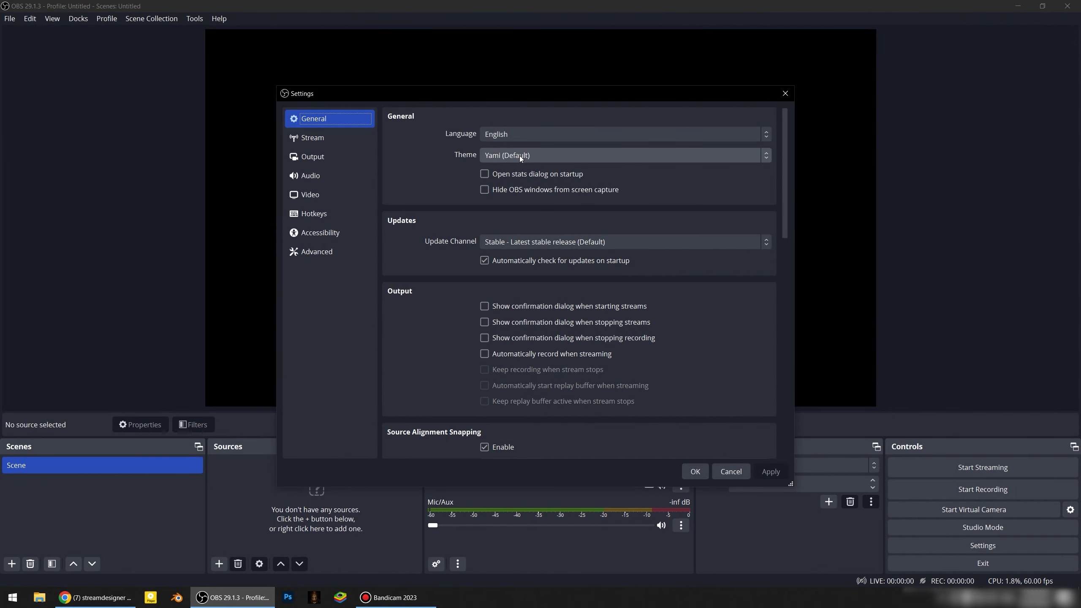
pyautogui.scroll(-3, 473, 261)
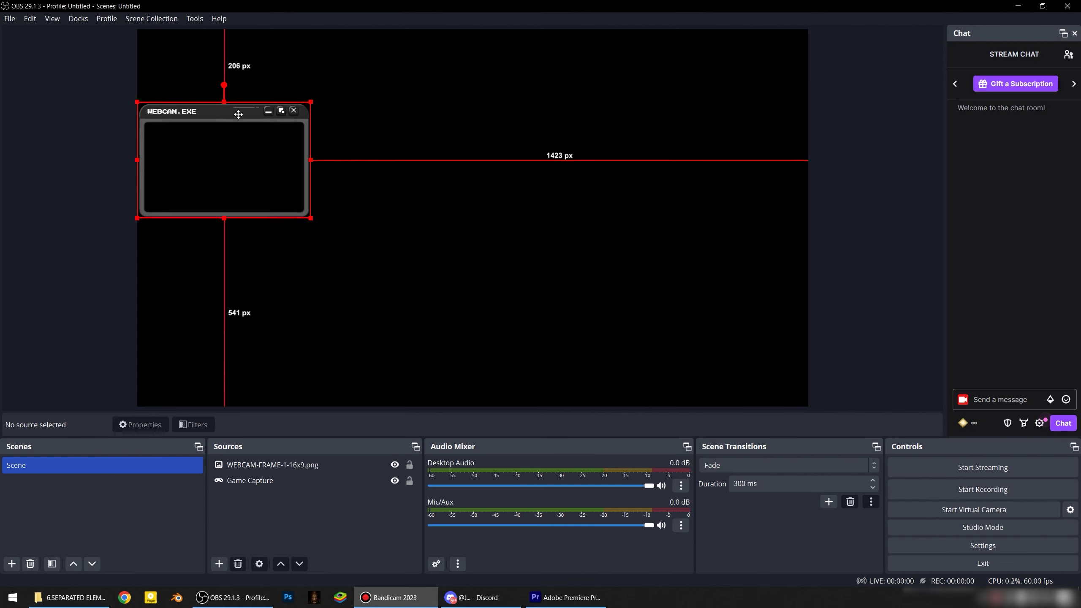
pyautogui.moveTo(209, 124)
pyautogui.mouseDown()
pyautogui.moveTo(235, 124)
pyautogui.moveTo(211, 126)
pyautogui.mouseUp()
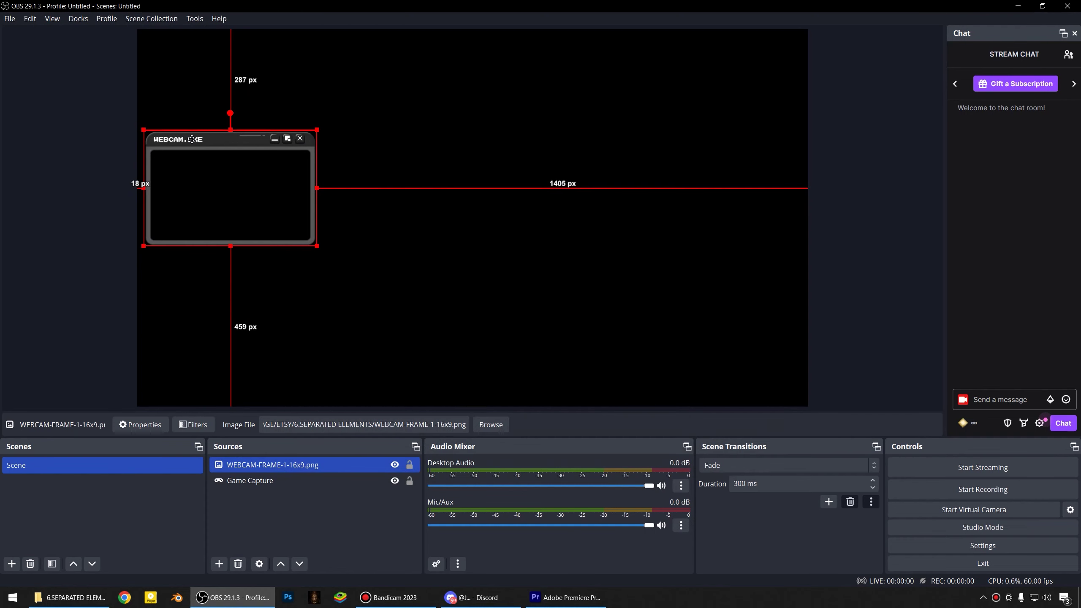
pyautogui.moveTo(193, 139); pyautogui.dragTo(196, 143)
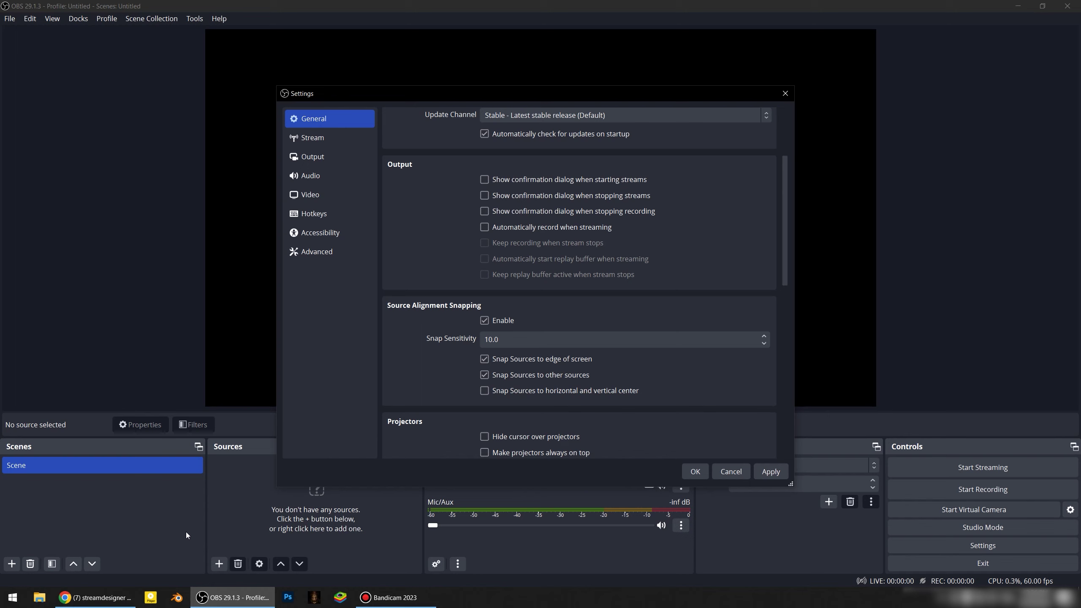
# Step: On the Stream settings page, clear the saved stream key
pyautogui.click(334, 141)
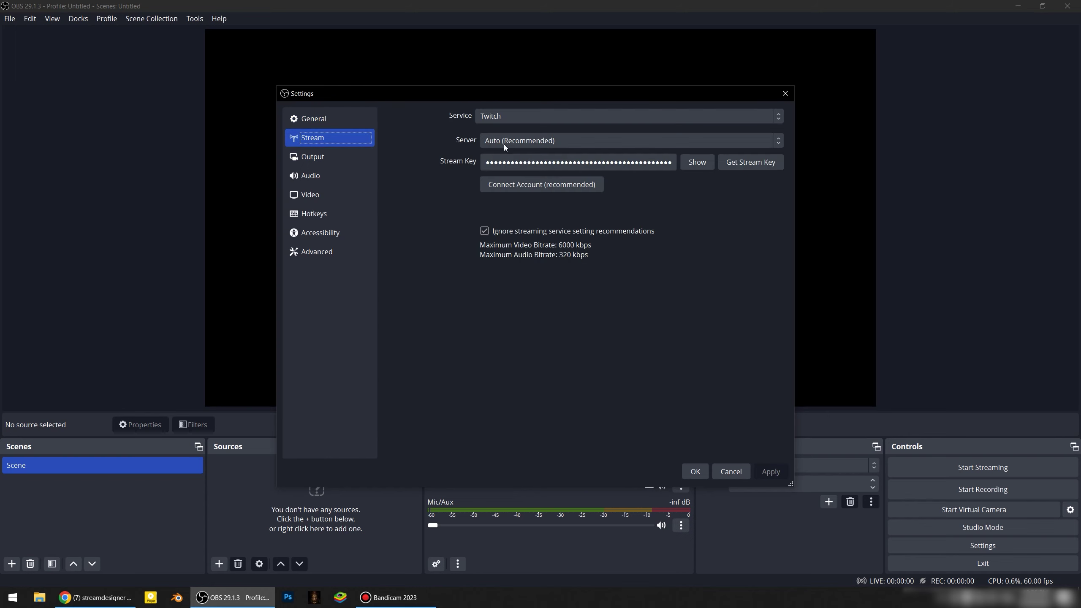
pyautogui.click(663, 165)
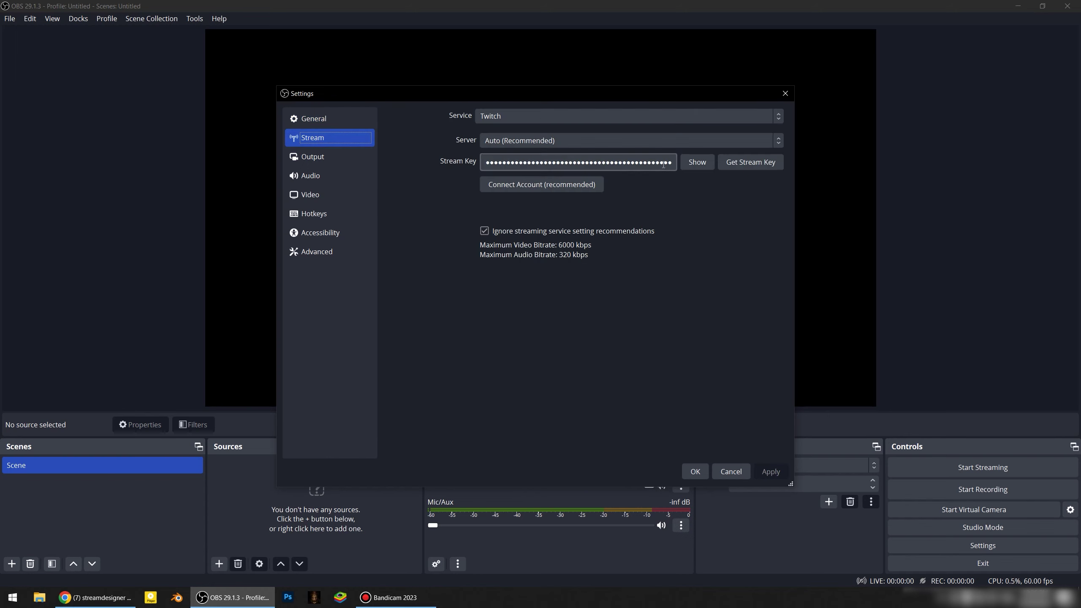
pyautogui.hotkey('ctrl', 'a')
pyautogui.press('BackSpace')
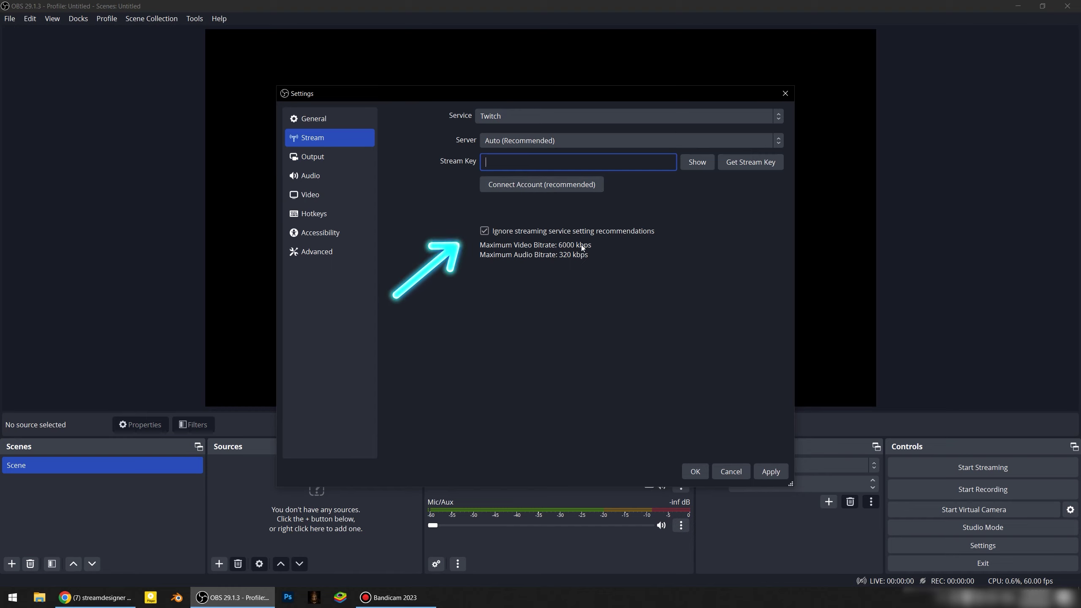
# Step: Connect the Twitch account and choose BetterTTV and FrankerFaceZ as chat add-ons
pyautogui.click(525, 188)
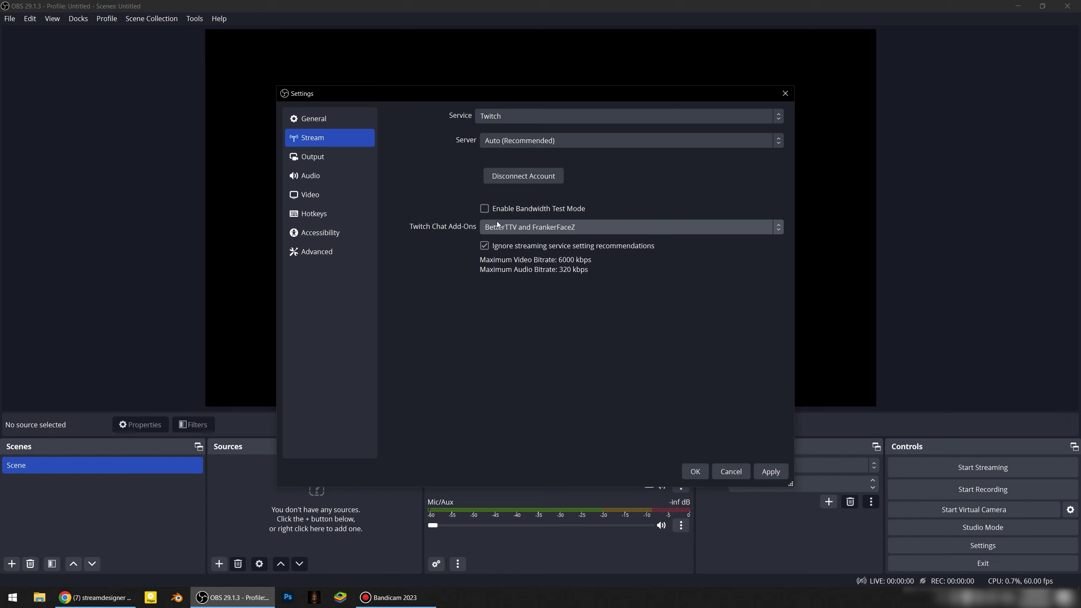
pyautogui.click(527, 229)
pyautogui.click(539, 274)
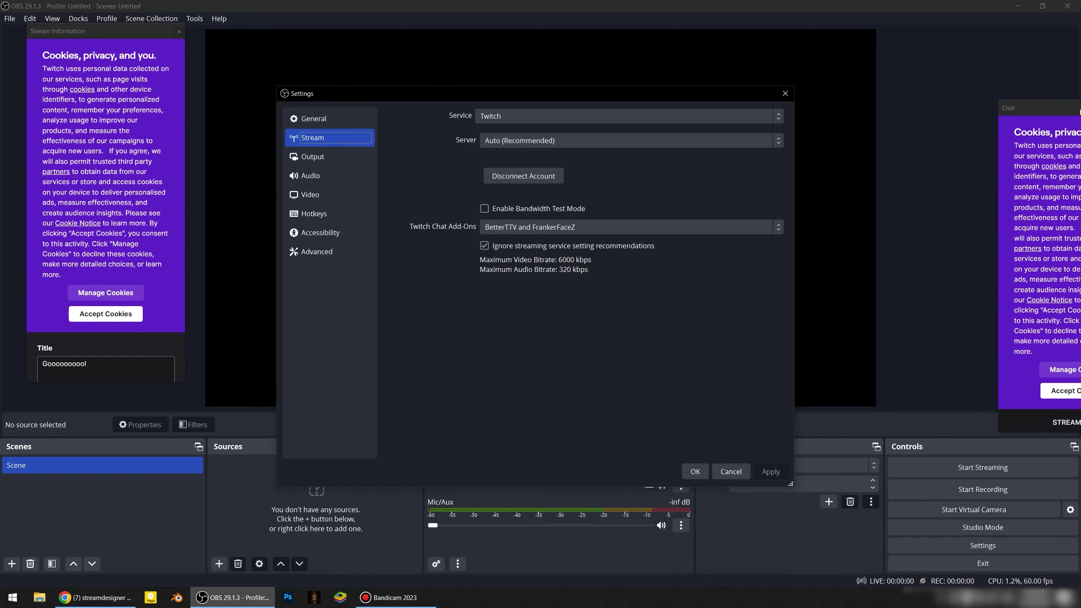
# Step: Save settings, dock Twitch chat on the right, accept cookies, and dock stream information on the left
pyautogui.click(696, 472)
pyautogui.moveTo(970, 68); pyautogui.dragTo(1057, 93)
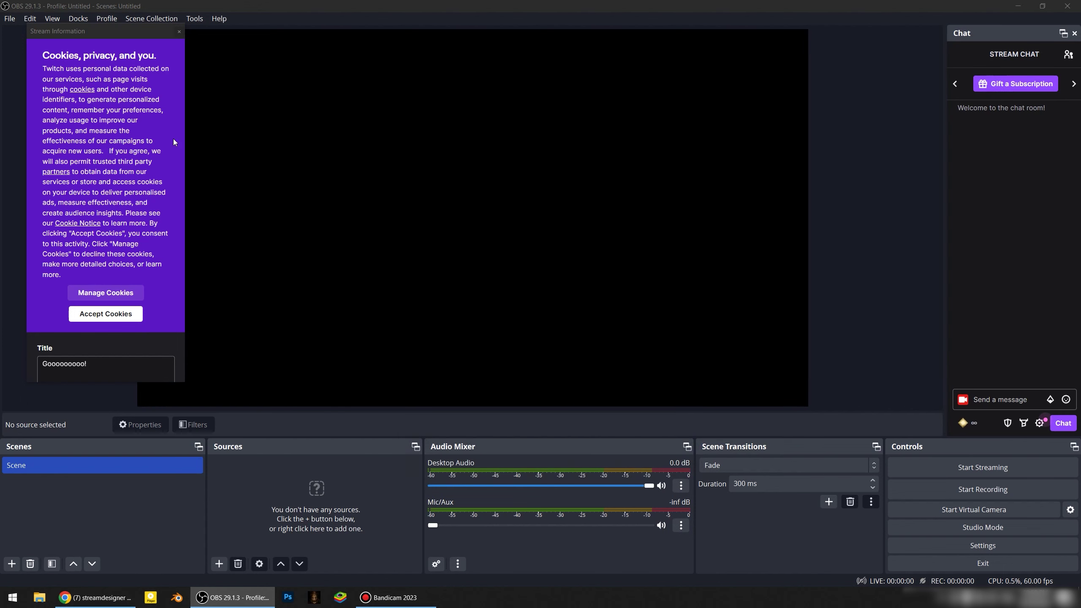
pyautogui.click(105, 314)
pyautogui.moveTo(98, 33); pyautogui.dragTo(19, 70)
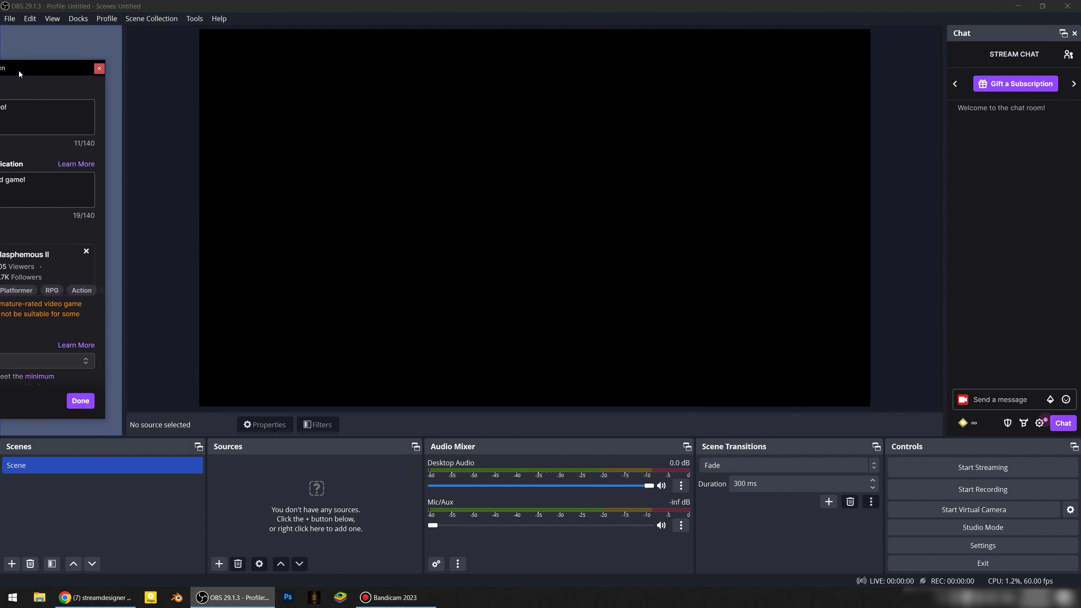
# Step: In Output settings, keep NVIDIA NVENC H.264 as the encoder and select the 8000 Kbps bitrate
pyautogui.click(10, 18)
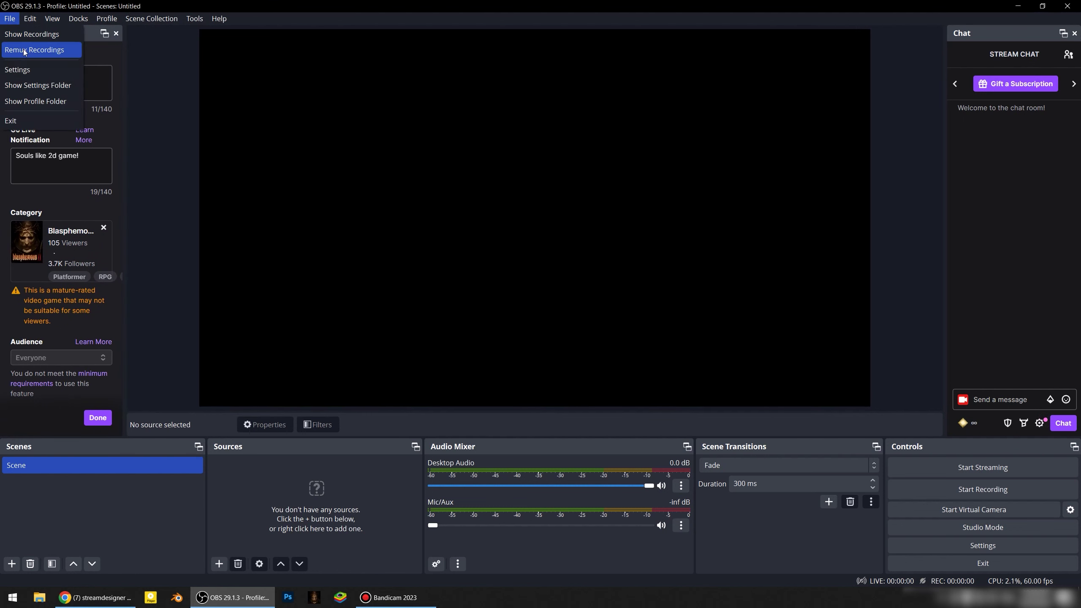
pyautogui.click(26, 66)
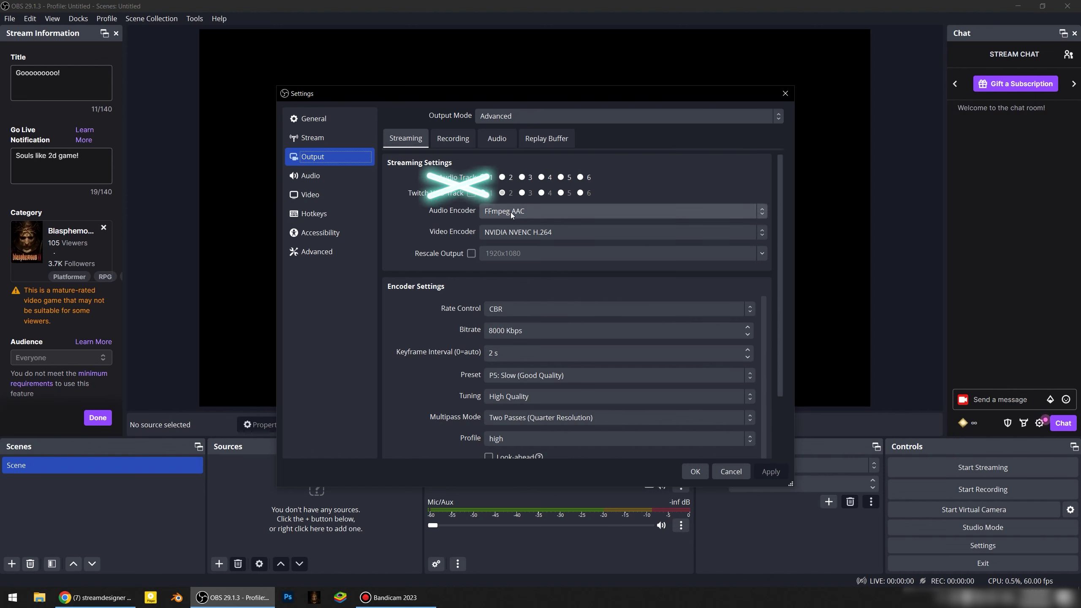
pyautogui.click(523, 233)
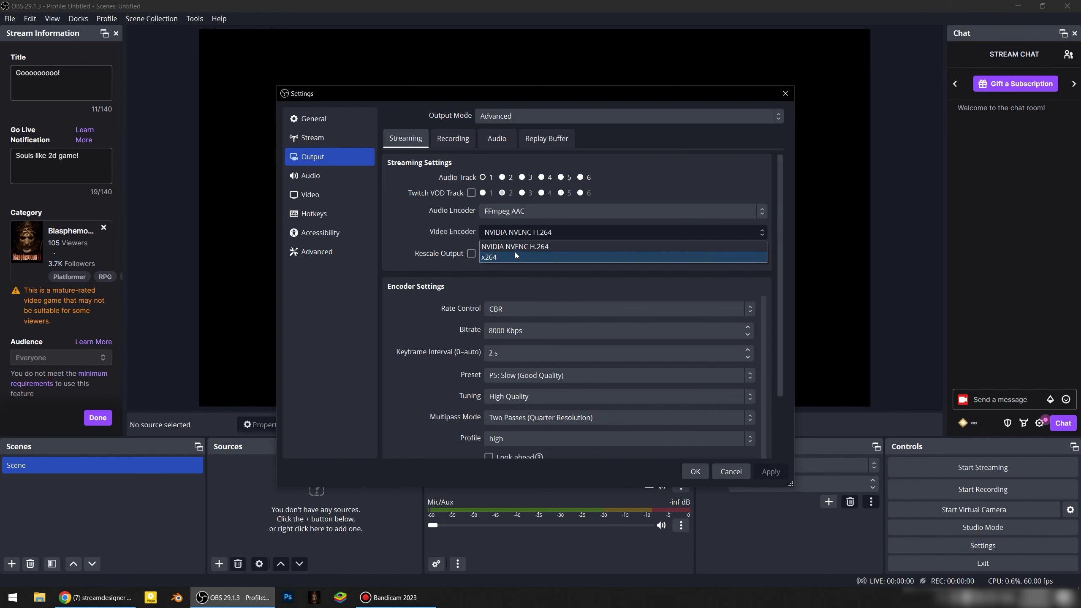
pyautogui.click(521, 247)
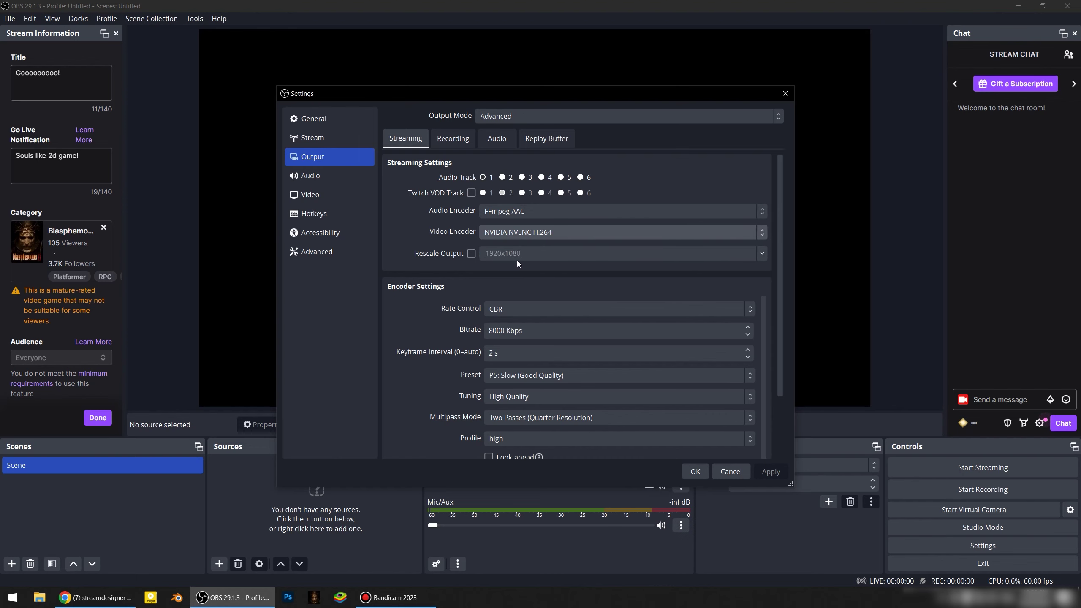
pyautogui.scroll(-1, 468, 245)
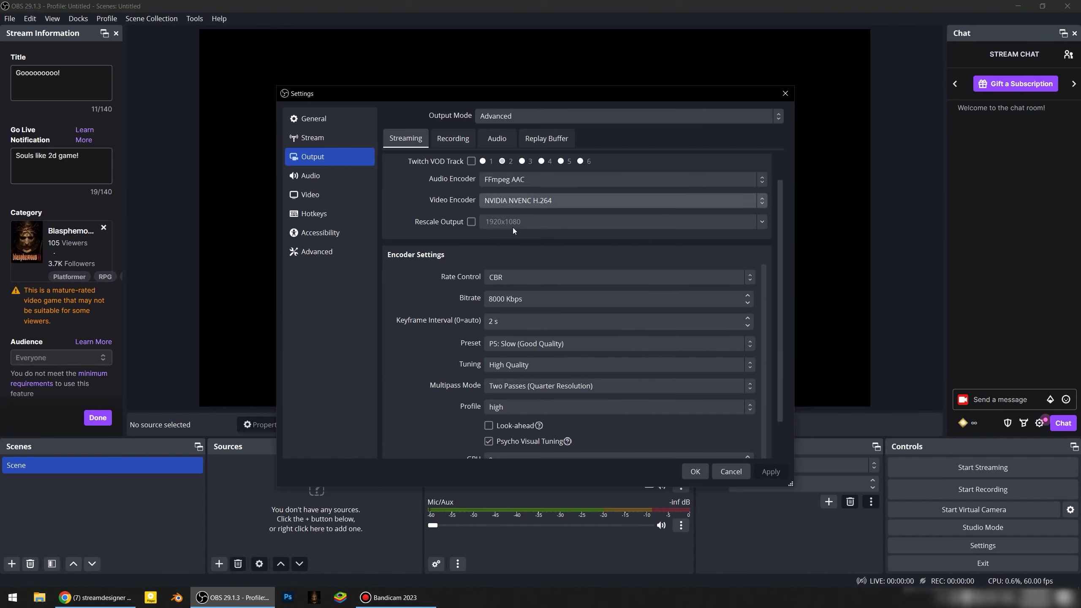
pyautogui.moveTo(511, 299); pyautogui.dragTo(413, 304)
# Step: Keep the P5: Slow preset, Two Passes (Quarter Resolution) multipass and high profile; view Recording output
pyautogui.click(490, 321)
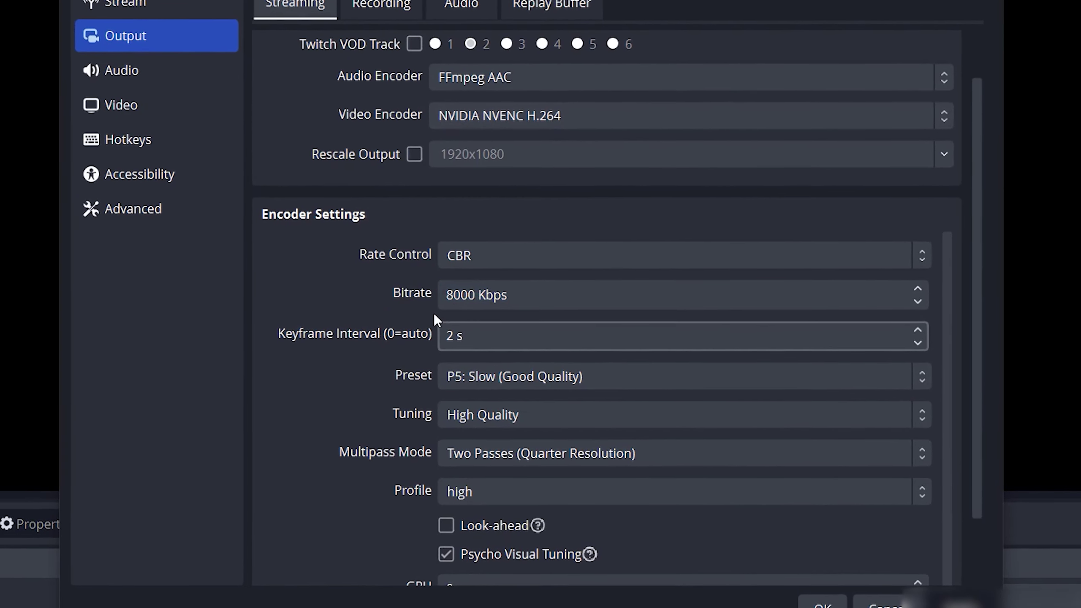
pyautogui.click(459, 377)
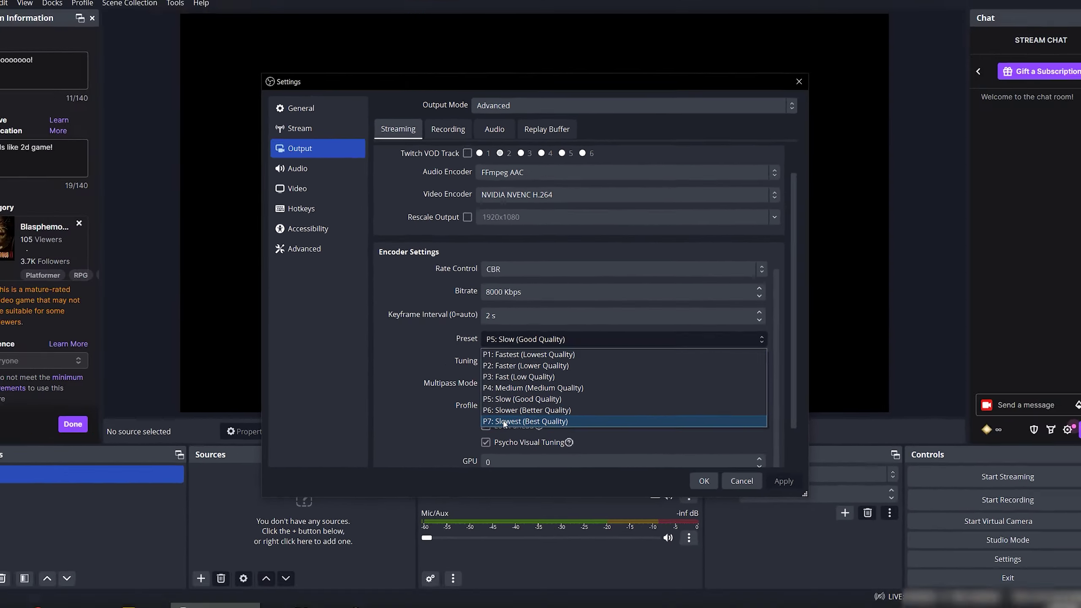
pyautogui.click(522, 400)
pyautogui.click(514, 383)
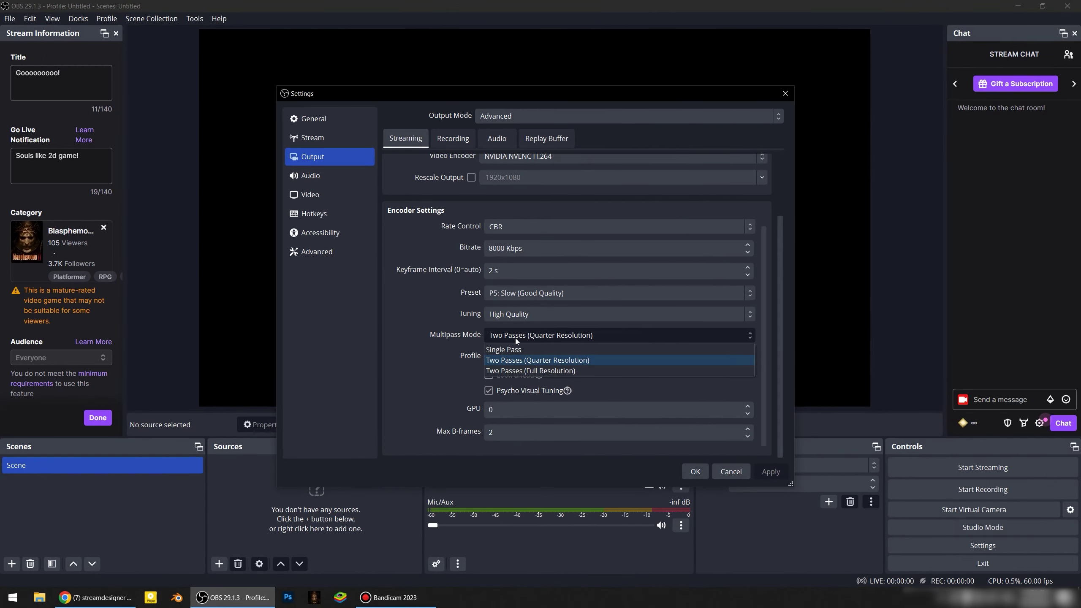
pyautogui.click(515, 338)
pyautogui.click(513, 355)
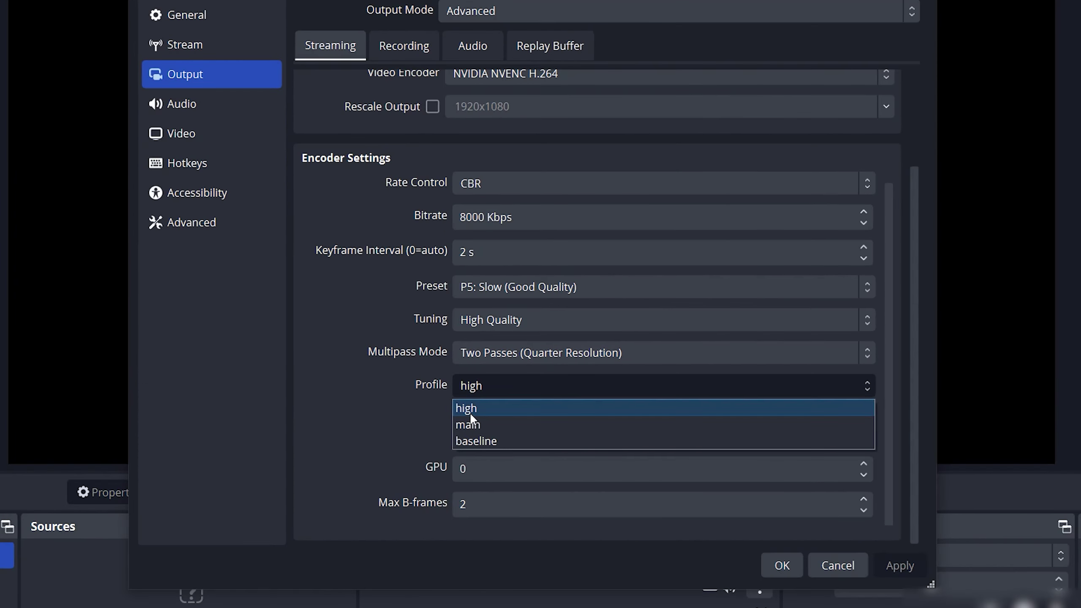
pyautogui.click(470, 409)
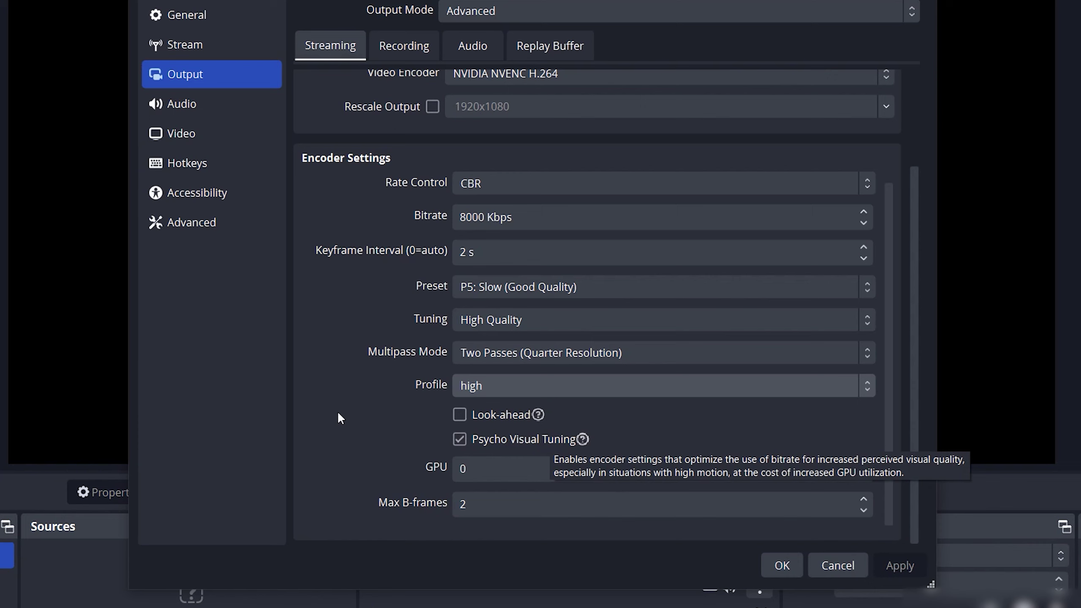
pyautogui.scroll(2, 349, 352)
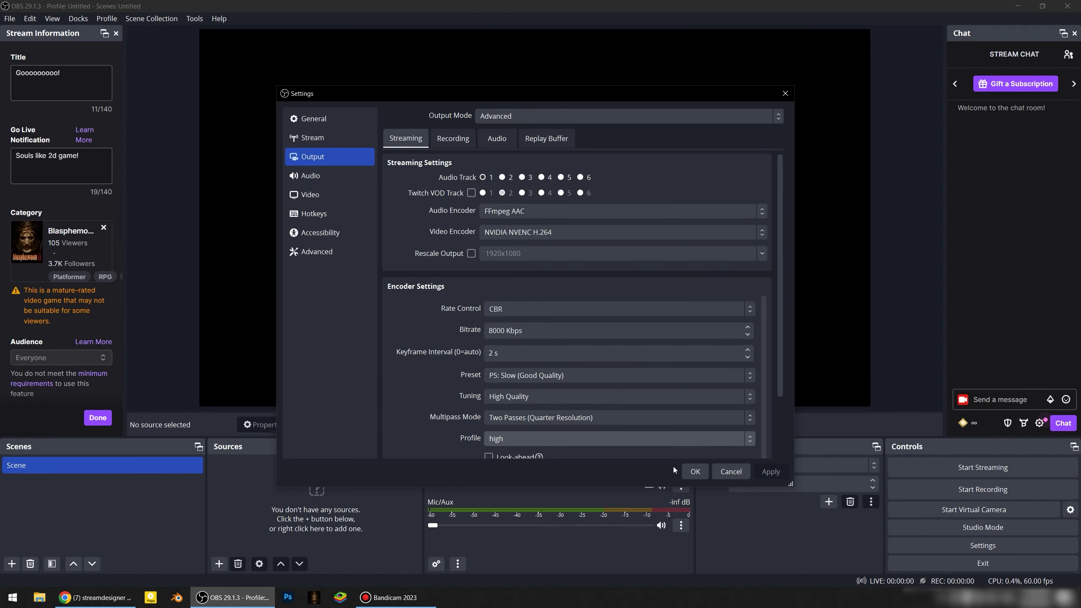
pyautogui.click(404, 45)
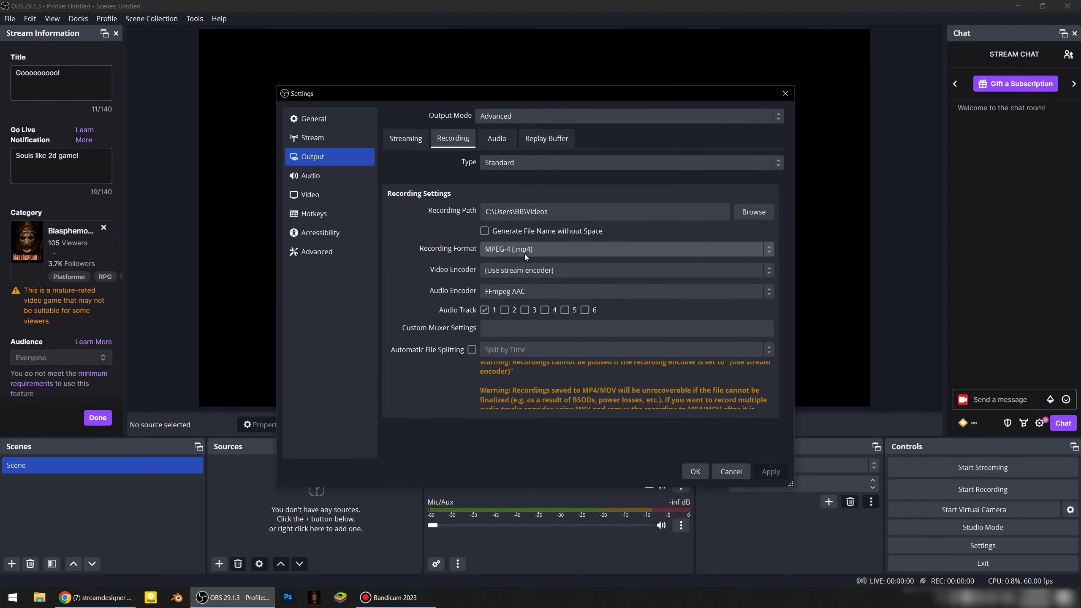
# Step: Keep MPEG-4 (.mp4) as the recording format, then go to the Audio settings page
pyautogui.click(502, 252)
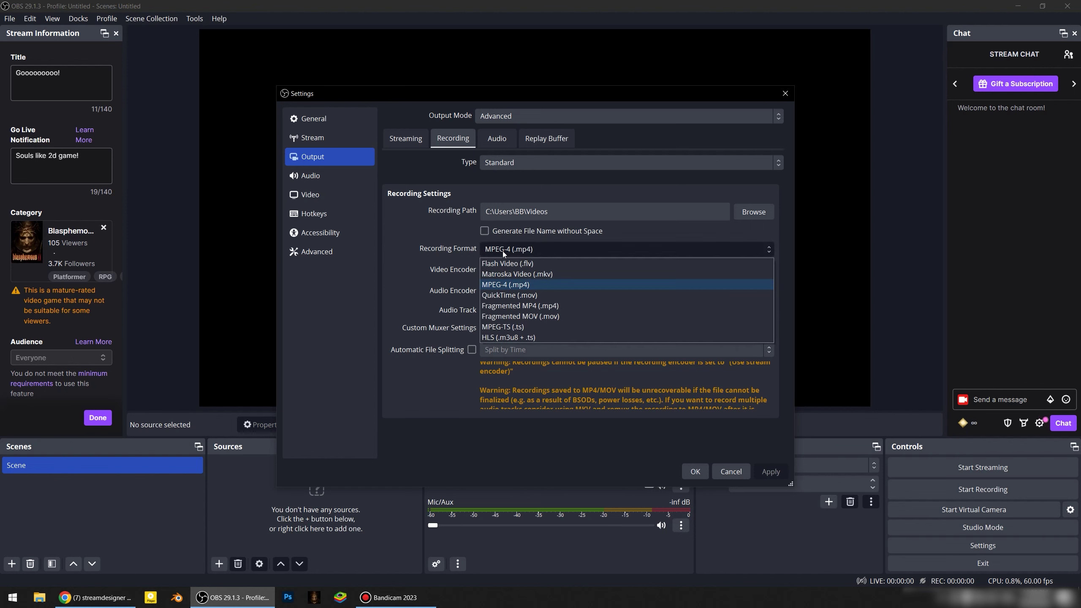
pyautogui.click(522, 286)
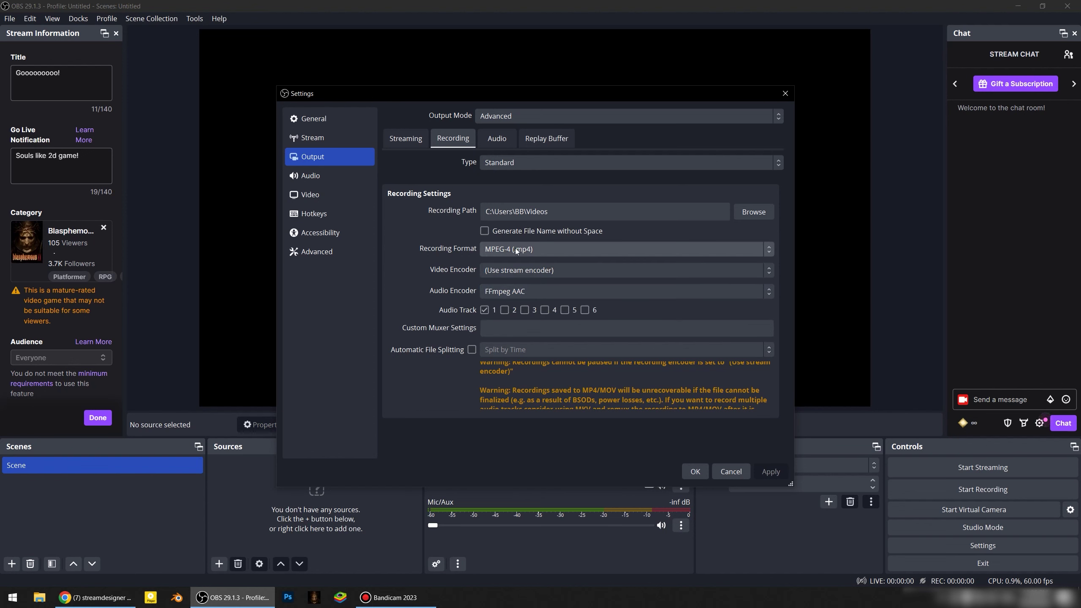
pyautogui.click(404, 139)
pyautogui.click(322, 174)
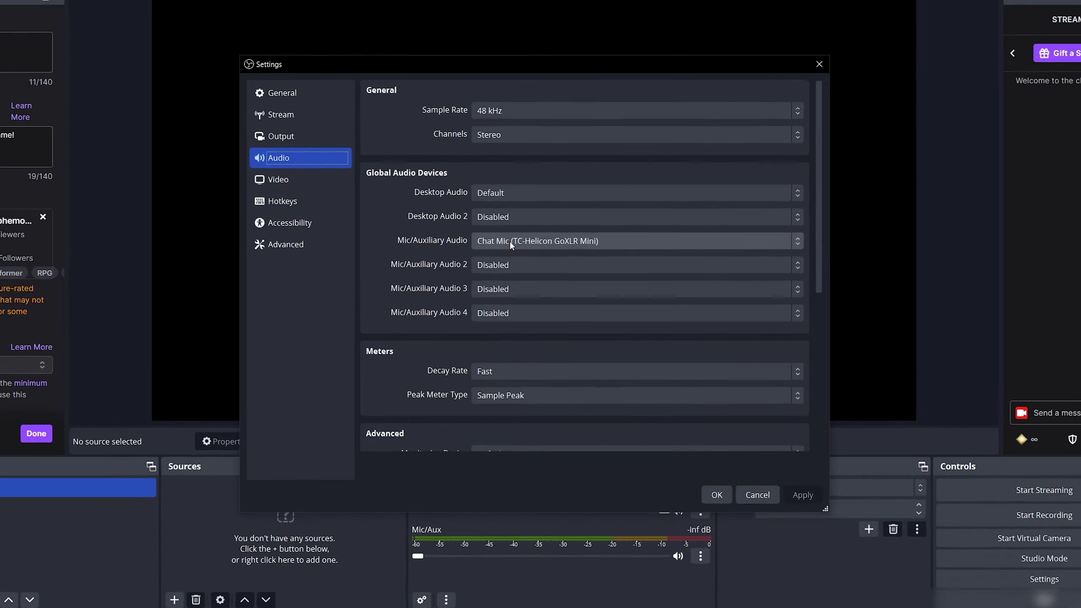
# Step: Keep Chat Mic (TC-Helicon GoXLR Mini) as the microphone, then view the 1920x1080, 60 FPS Video page
pyautogui.click(511, 248)
pyautogui.click(490, 304)
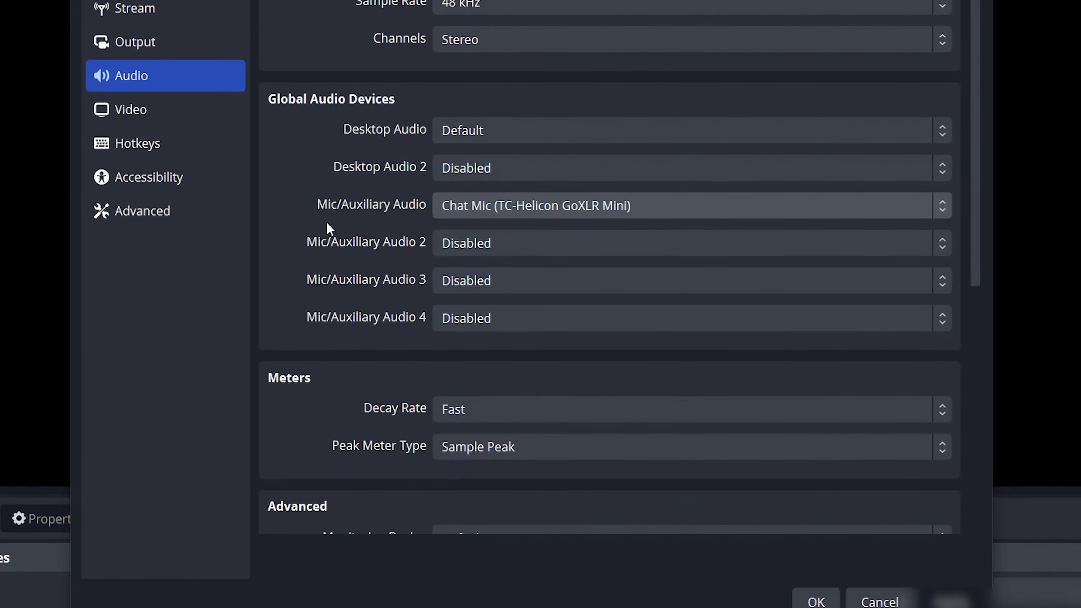
pyautogui.scroll(-2, 328, 222)
pyautogui.scroll(-1, 335, 224)
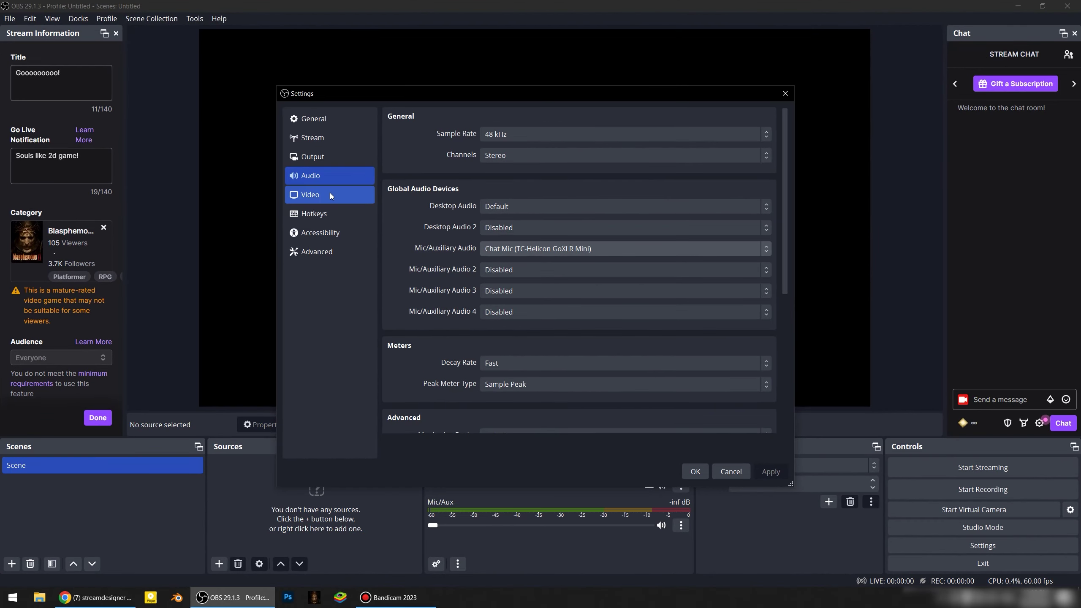
pyautogui.click(329, 193)
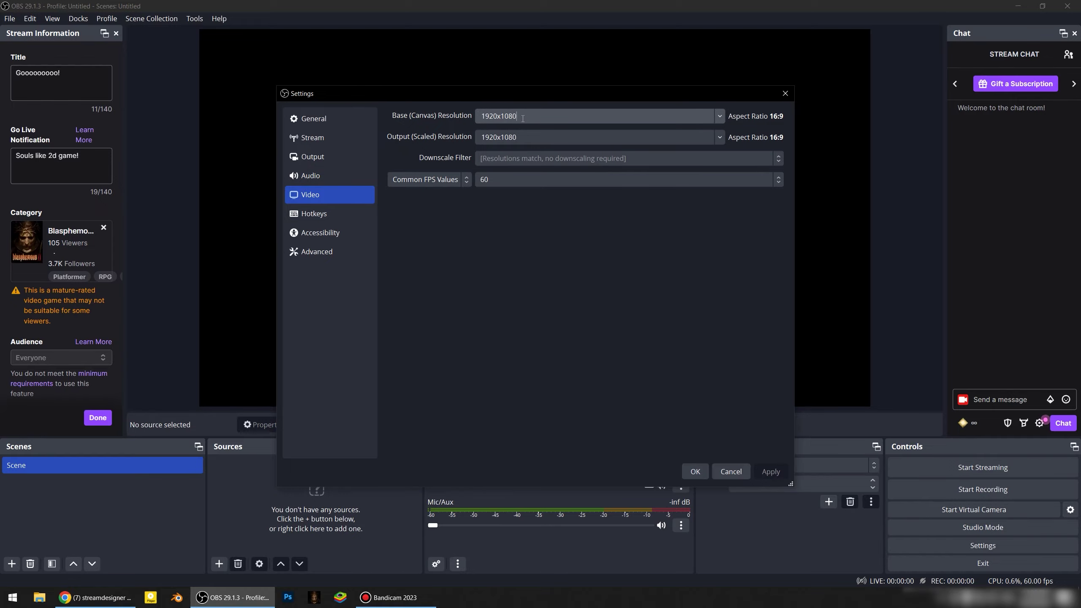
# Step: Try 2560x1440 and 1920x1200 canvas resolutions, then set the base resolution back to 1920x1080
pyautogui.click(719, 116)
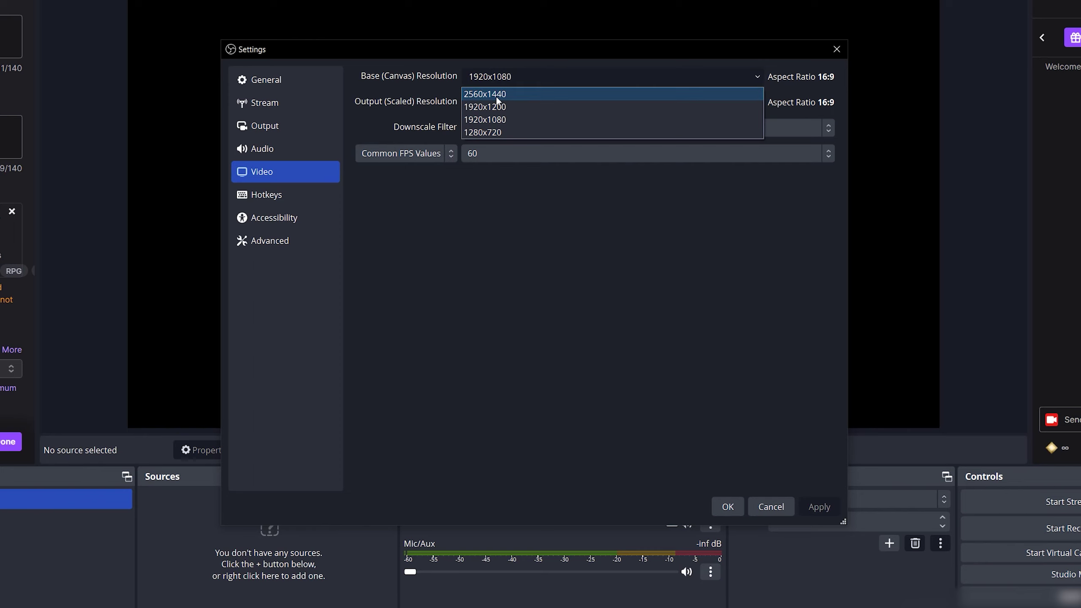
pyautogui.click(497, 94)
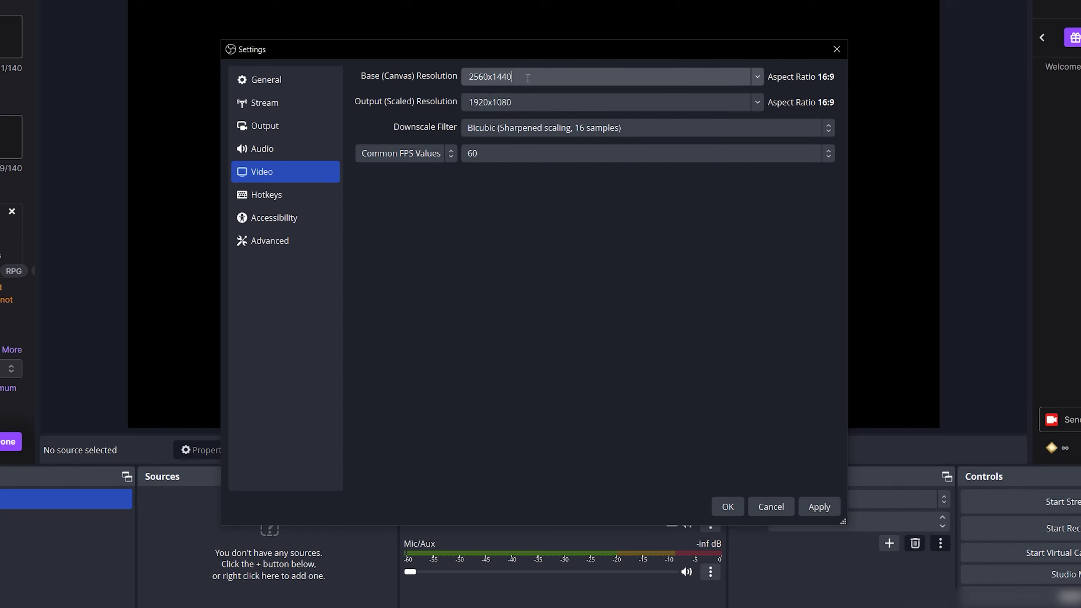
pyautogui.moveTo(521, 78); pyautogui.dragTo(455, 78)
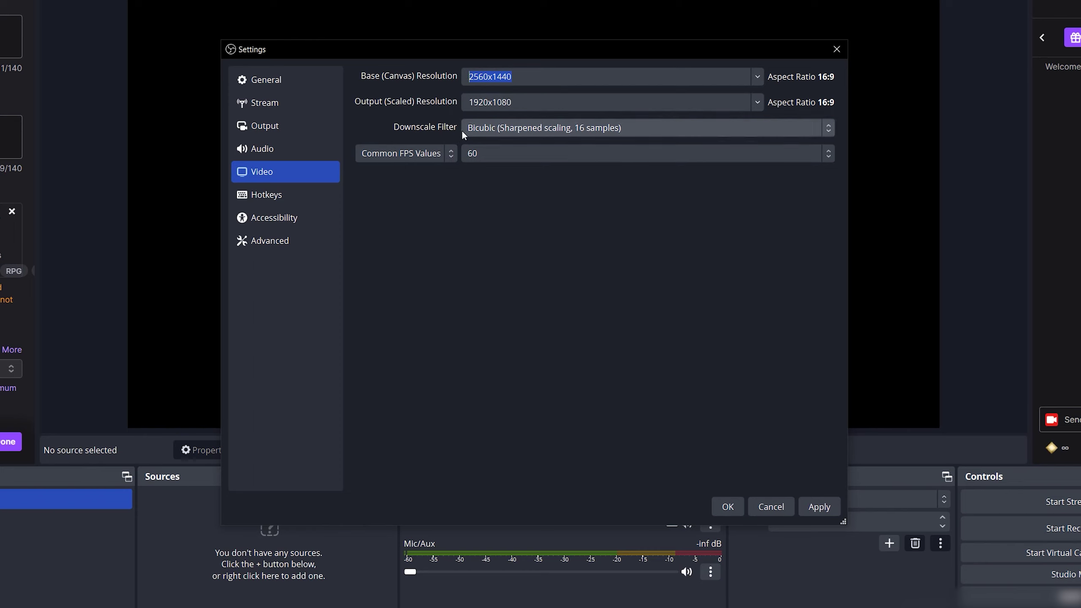
pyautogui.click(757, 76)
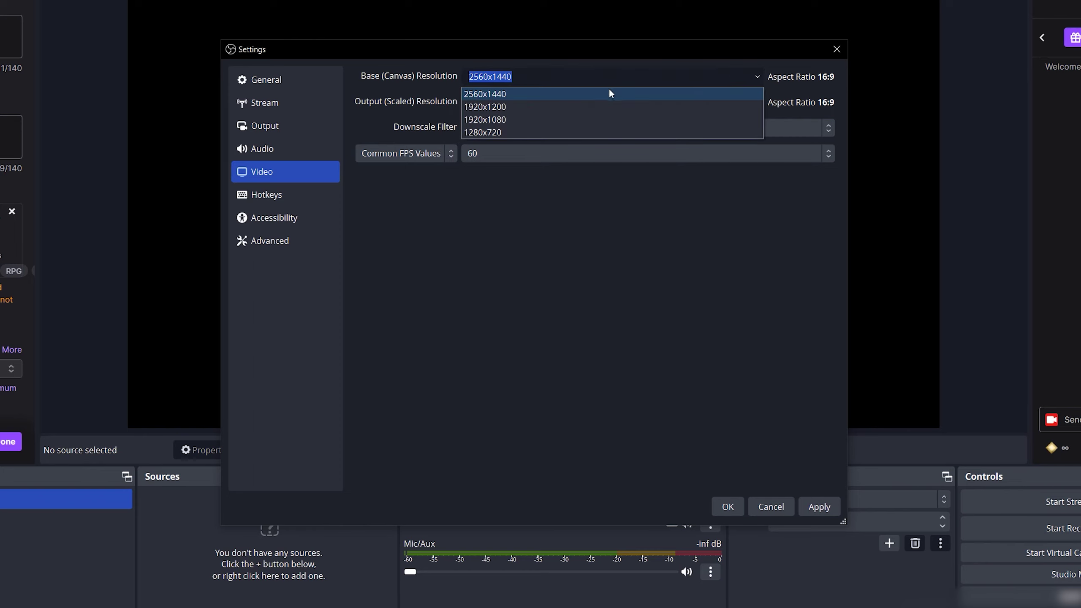
pyautogui.click(486, 106)
pyautogui.click(756, 77)
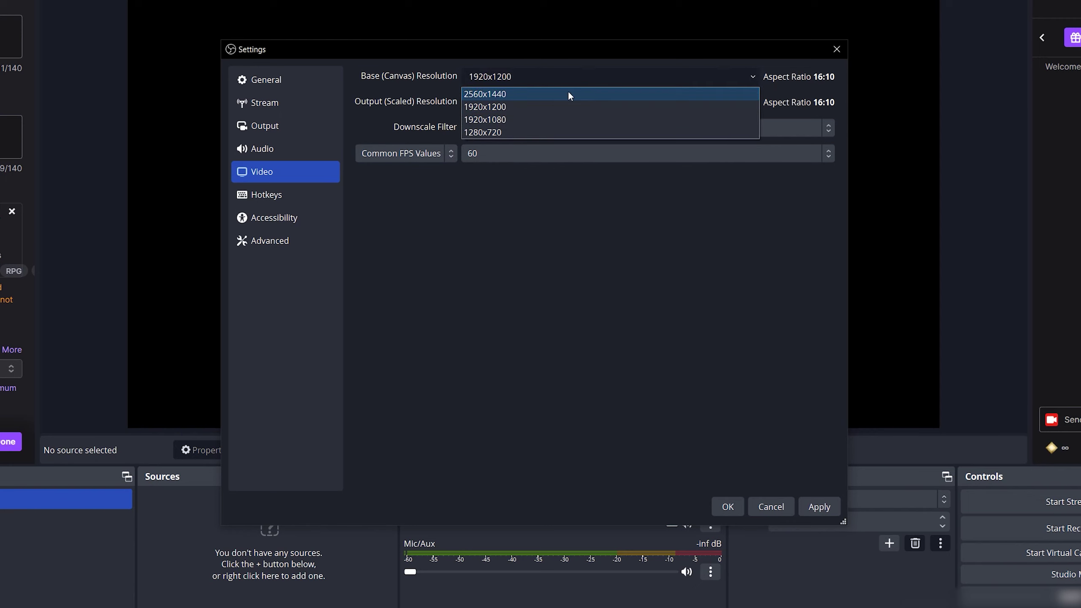
pyautogui.click(498, 118)
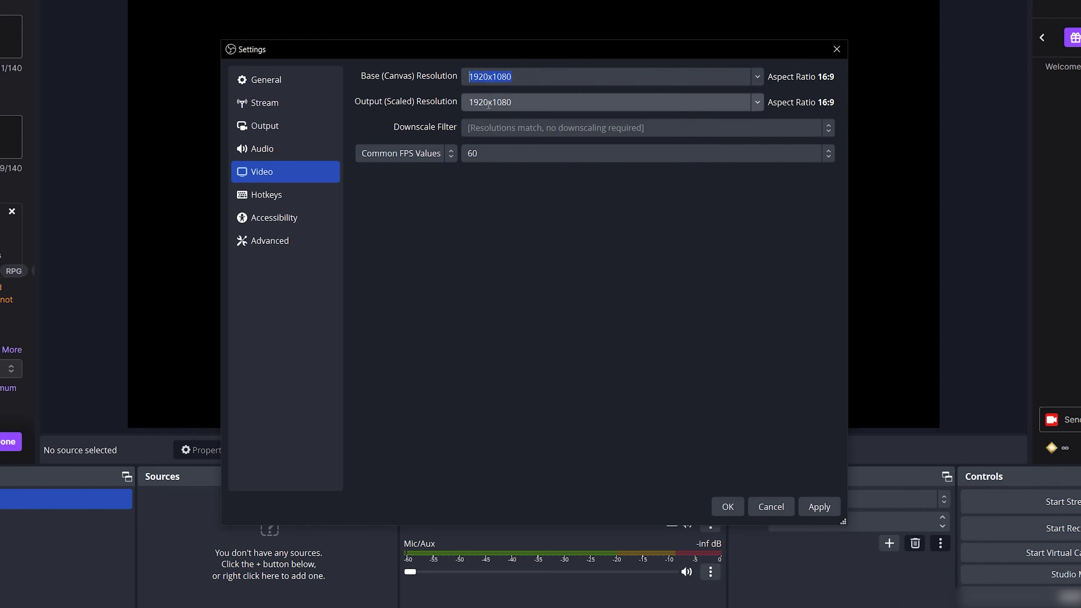
pyautogui.click(468, 82)
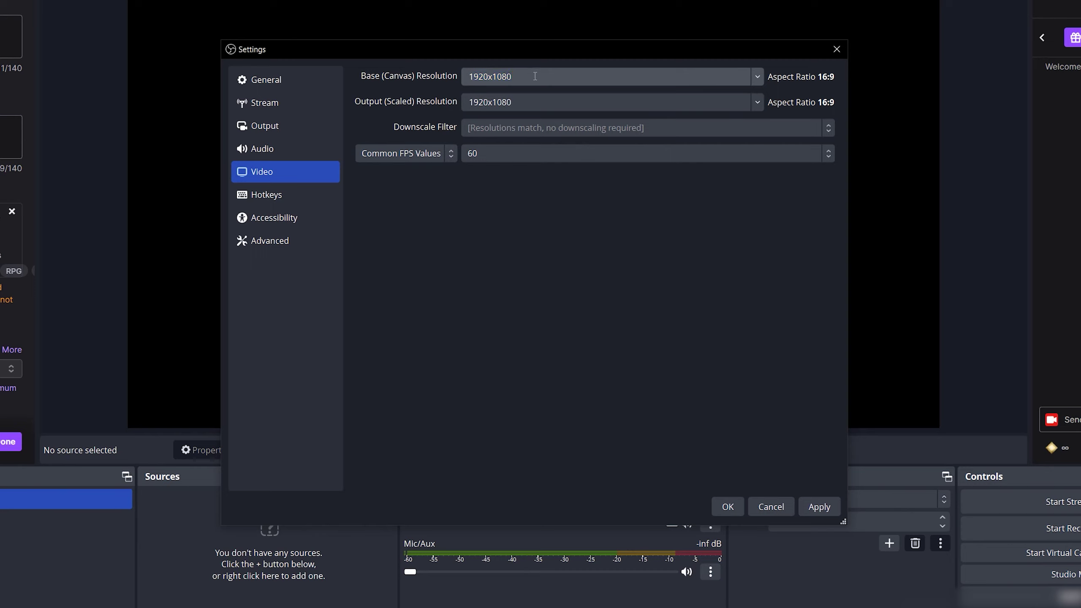
pyautogui.click(513, 81)
pyautogui.click(523, 102)
# Step: Look through the Hotkeys settings list, then move on to the Accessibility page
pyautogui.click(291, 197)
pyautogui.scroll(-10, 445, 201)
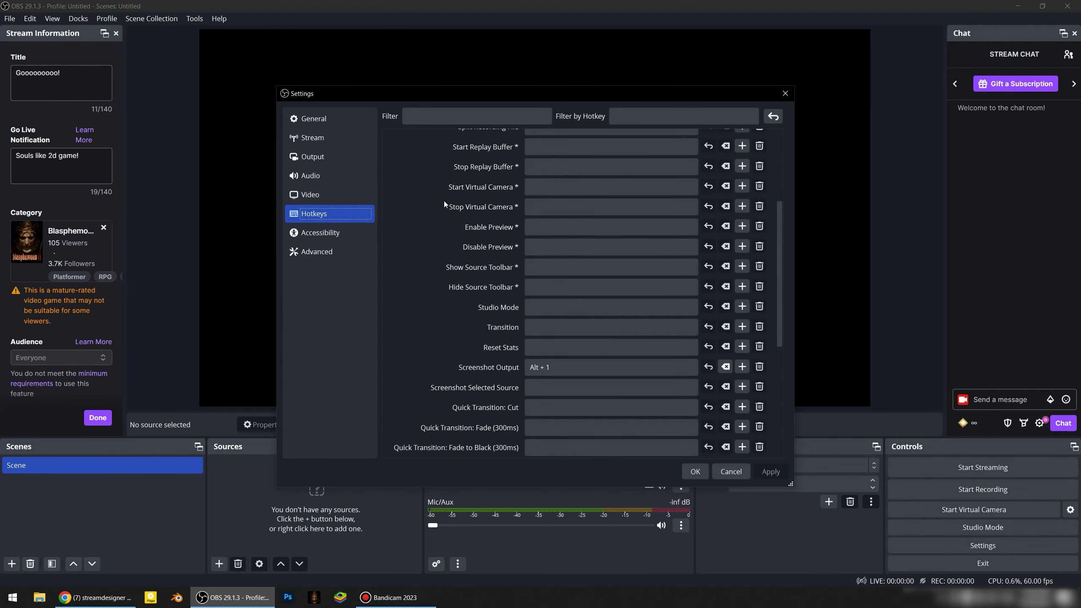
pyautogui.scroll(4, 444, 203)
pyautogui.scroll(5, 442, 203)
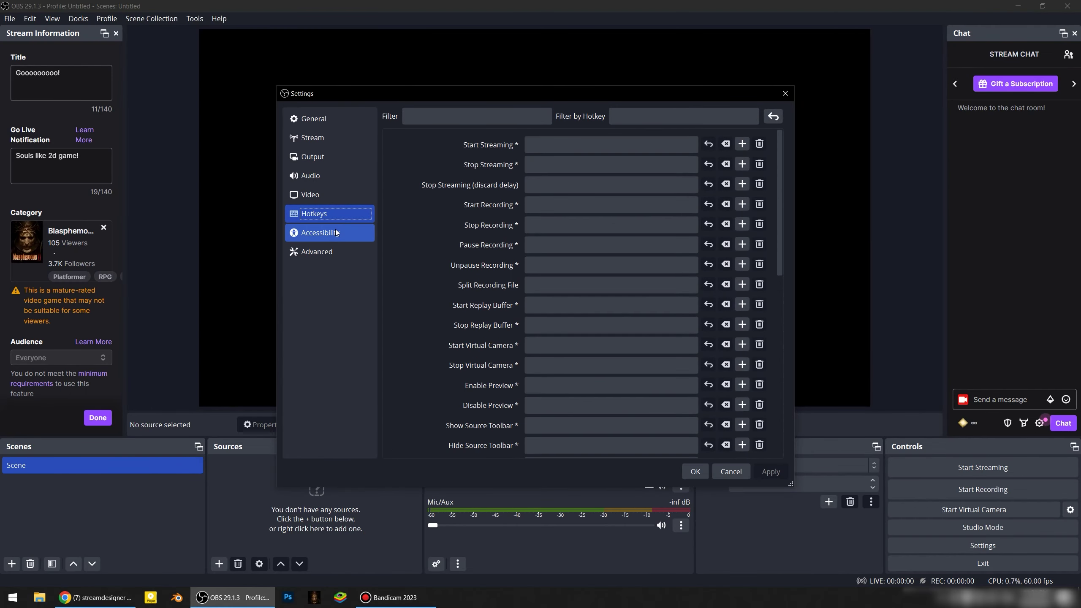
pyautogui.click(321, 233)
# Step: In Advanced settings, leave process priority at Normal and close Settings with OK
pyautogui.click(328, 247)
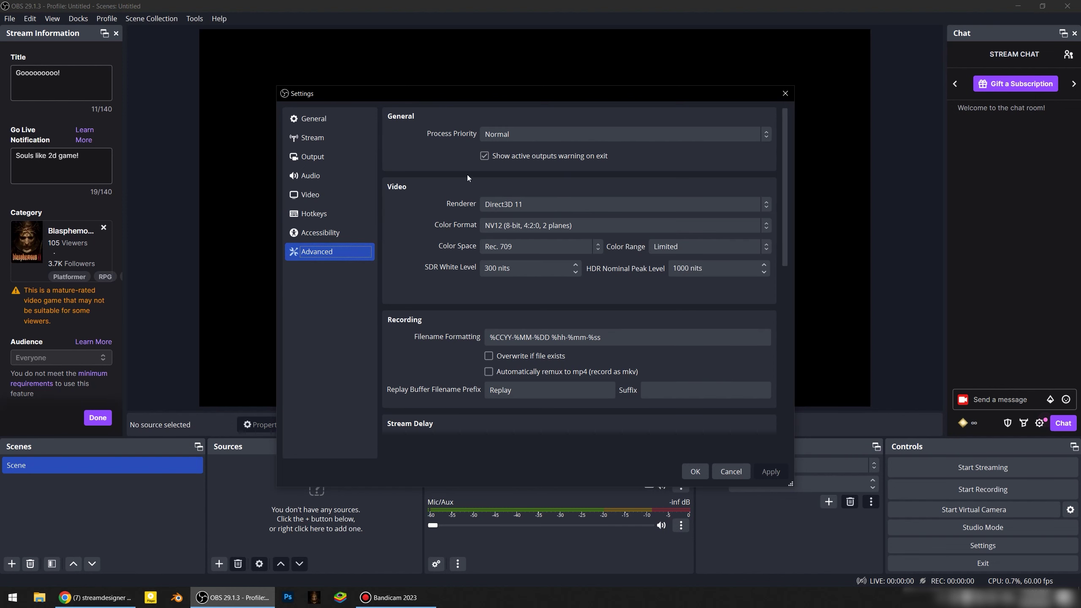
pyautogui.click(578, 134)
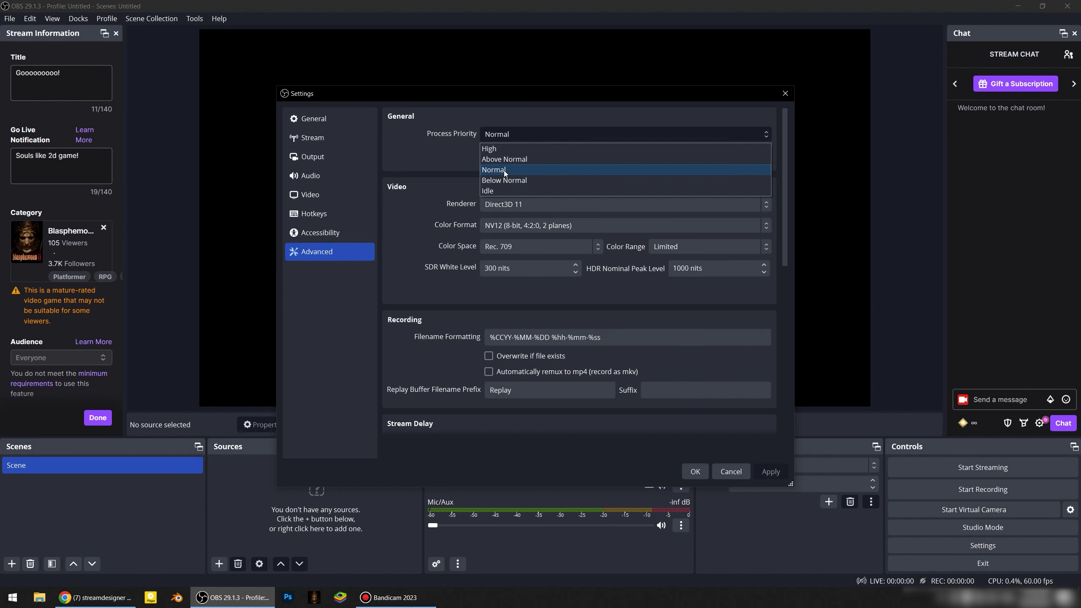
pyautogui.click(501, 169)
pyautogui.click(695, 471)
pyautogui.moveTo(15, 155); pyautogui.dragTo(67, 173)
# Step: Replace the Twitch stream category with Blasphemous II, found by searching 'Blas'
pyautogui.scroll(-2, 66, 173)
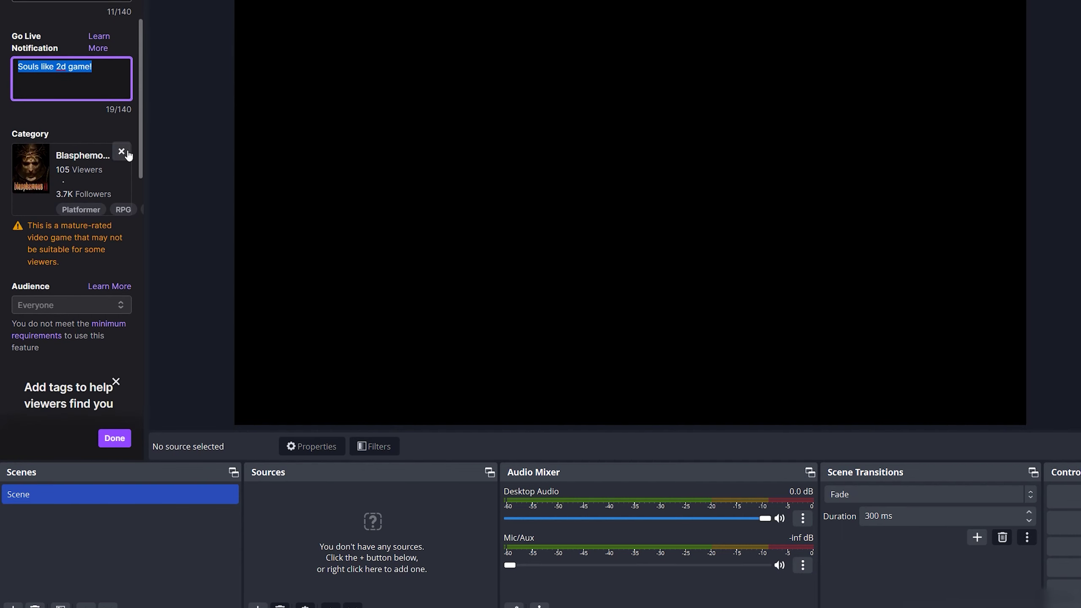
pyautogui.click(122, 152)
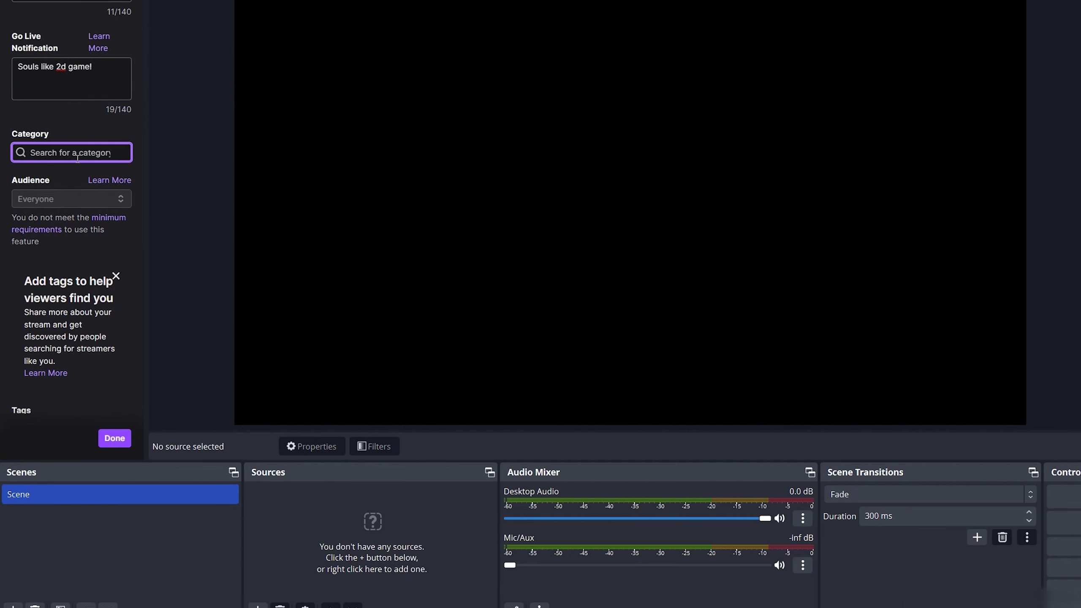
pyautogui.write('Blas')
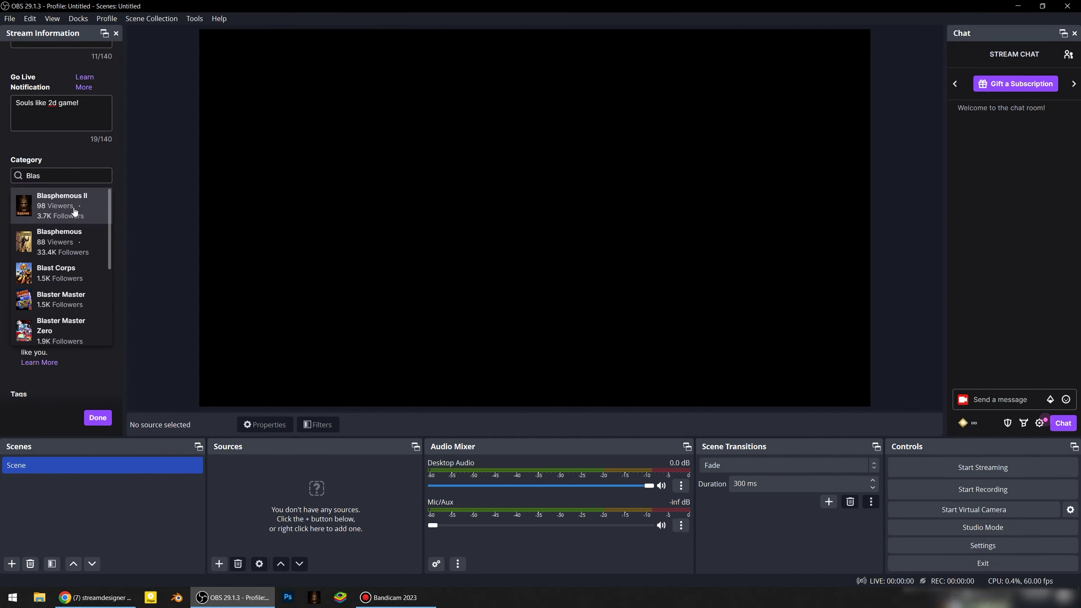
pyautogui.click(86, 190)
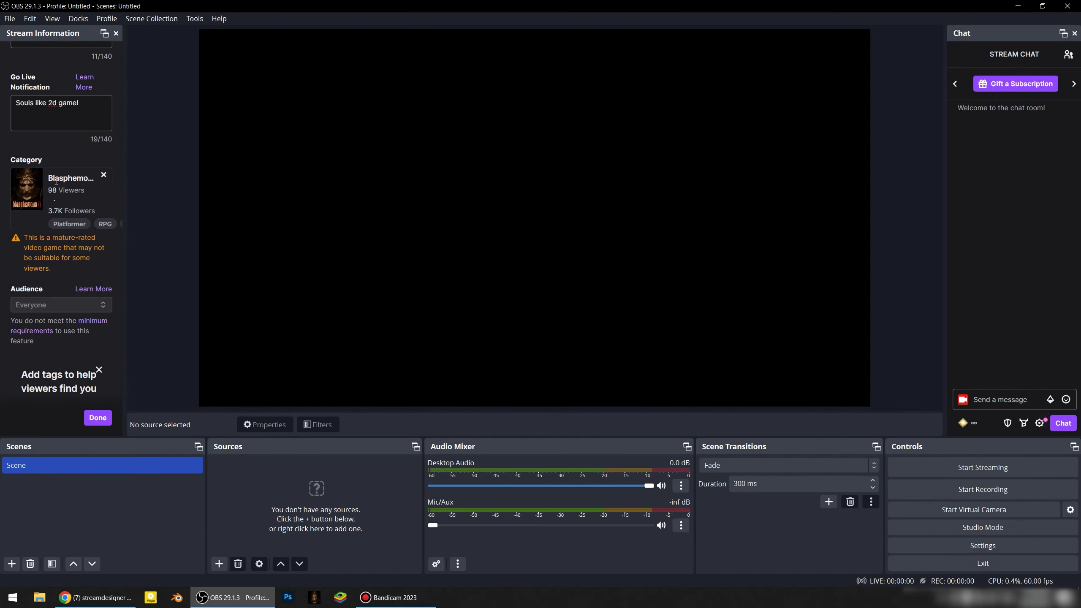
pyautogui.scroll(-3, 44, 310)
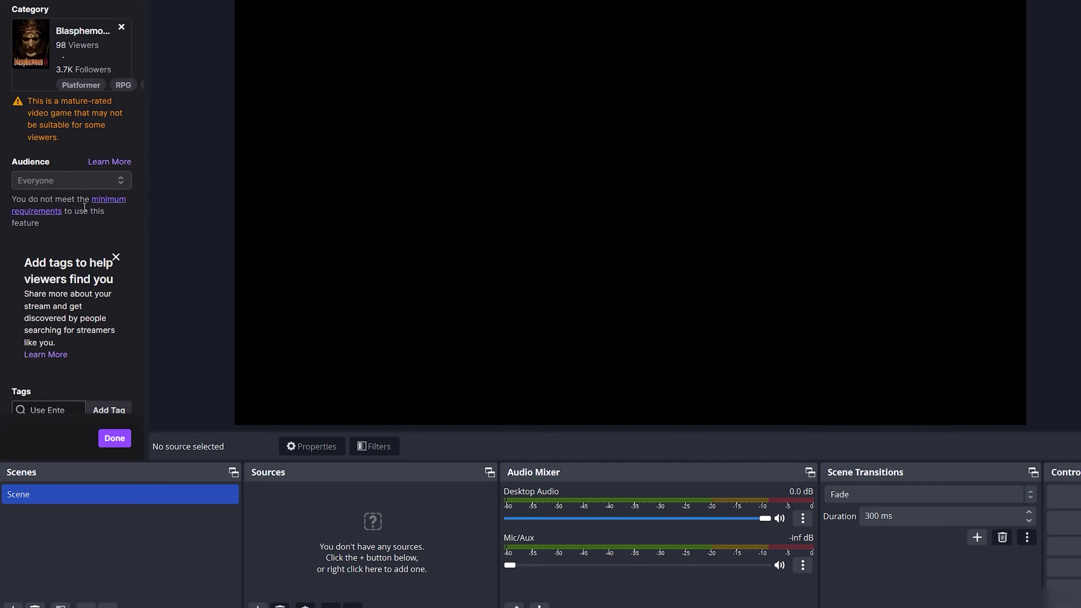
pyautogui.scroll(1, 104, 182)
pyautogui.scroll(-3, 96, 187)
pyautogui.scroll(-3, 94, 226)
pyautogui.scroll(-3, 94, 226)
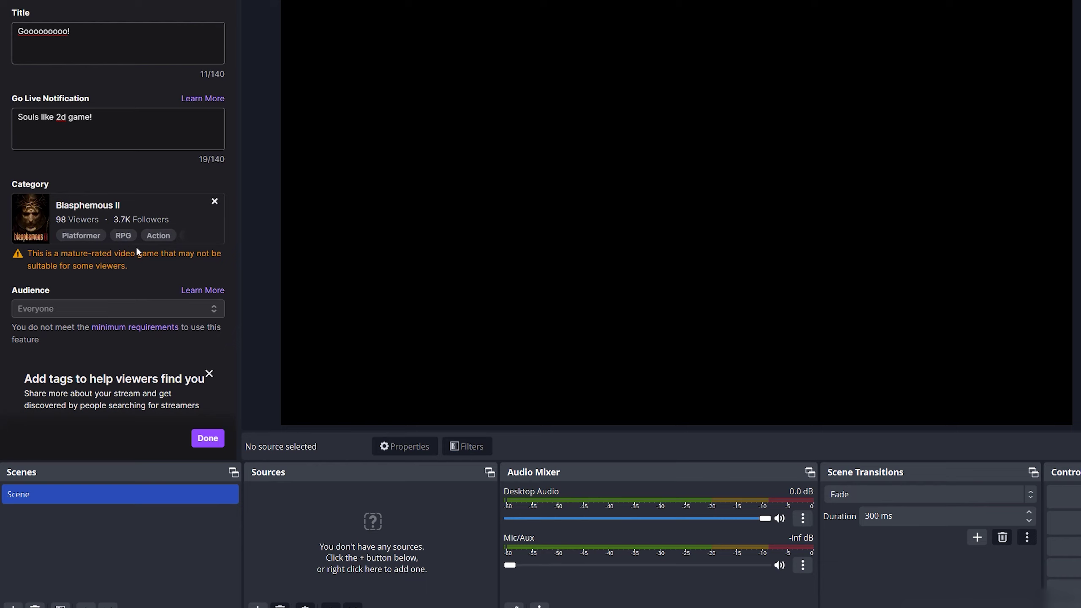
pyautogui.scroll(-5, 136, 246)
pyautogui.scroll(-2, 134, 184)
# Step: Add a Game Capture source with default fullscreen-capture properties, then launch Blasphemous II
pyautogui.rightClick(306, 503)
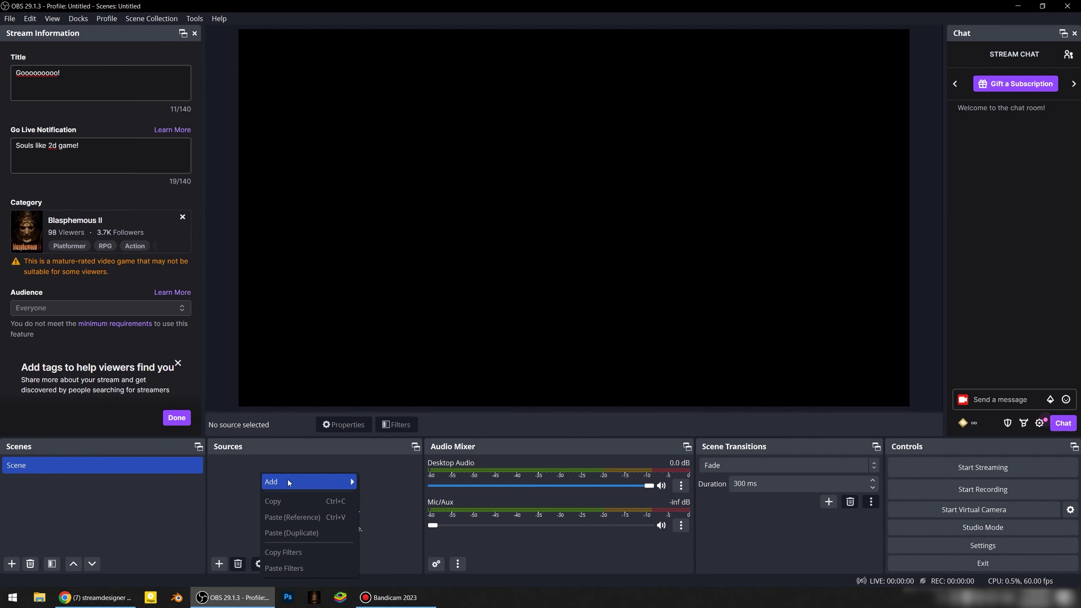
pyautogui.moveTo(288, 482)
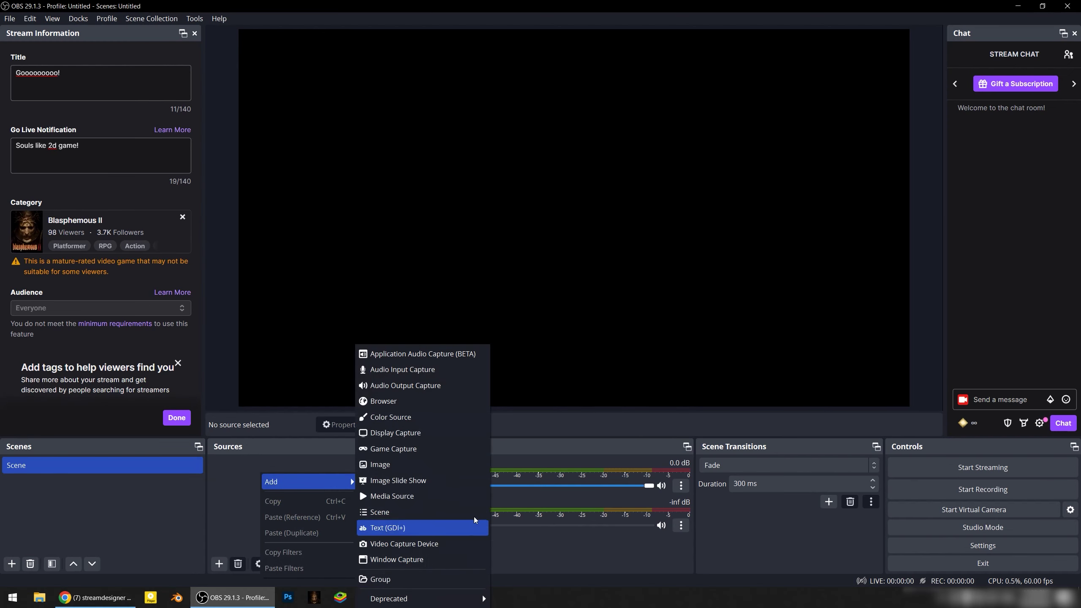
pyautogui.click(404, 451)
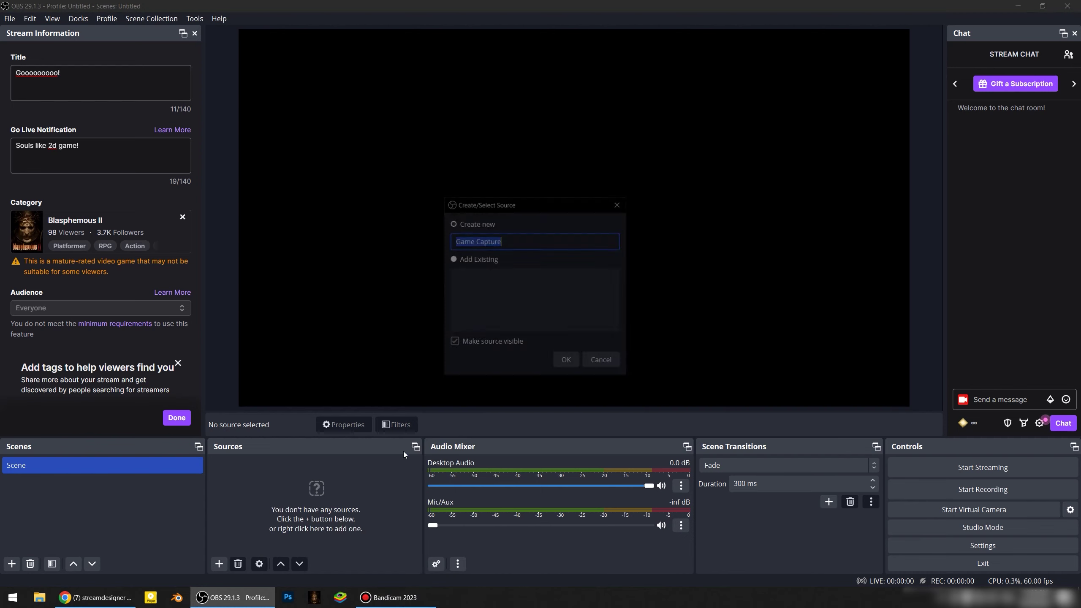
pyautogui.click(567, 361)
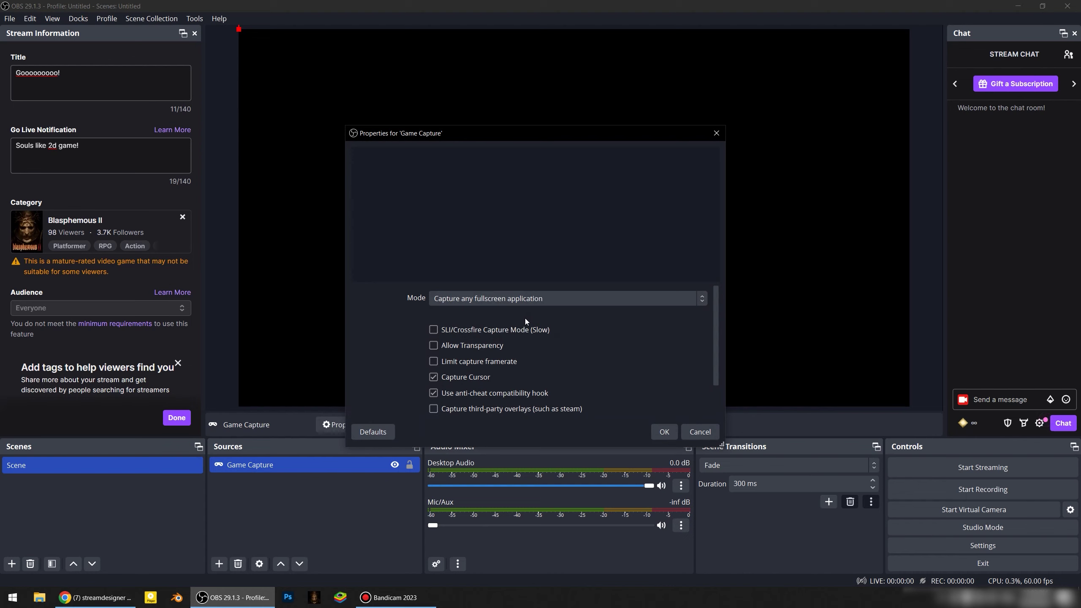
pyautogui.click(653, 428)
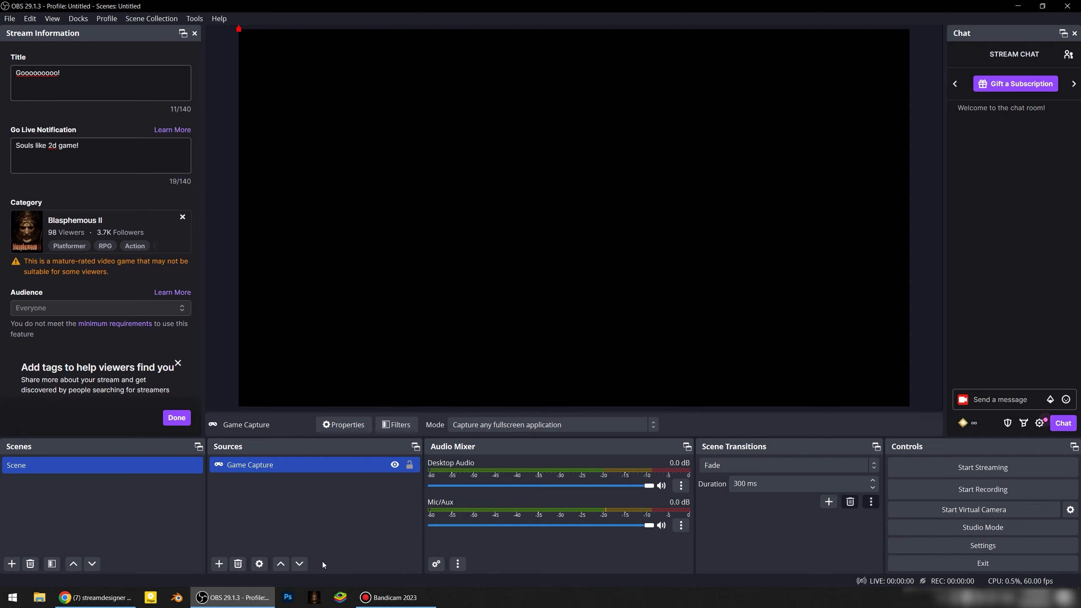
pyautogui.click(314, 597)
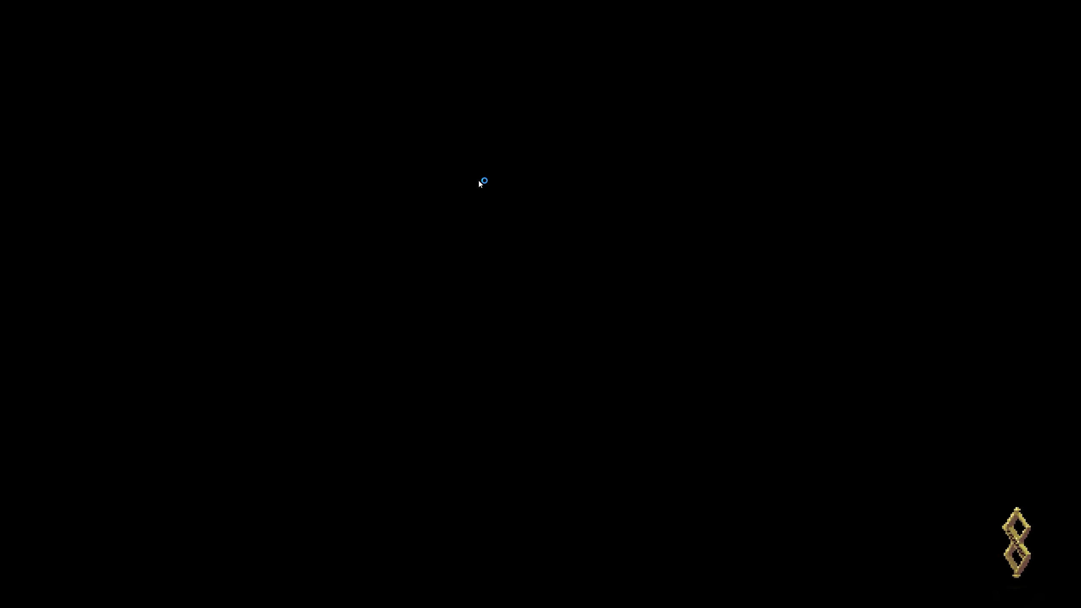
# Step: Confirm the game shows in the OBS preview, then return to the game and on to the browser
pyautogui.hotkey('alt', 'Tab')
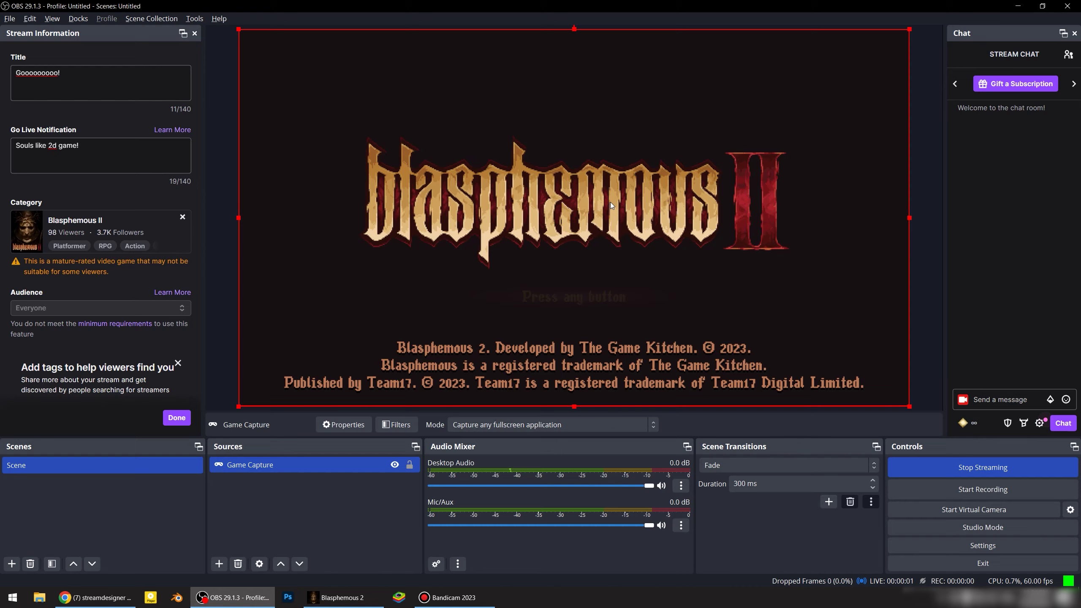
pyautogui.hotkey('alt', 'Tab')
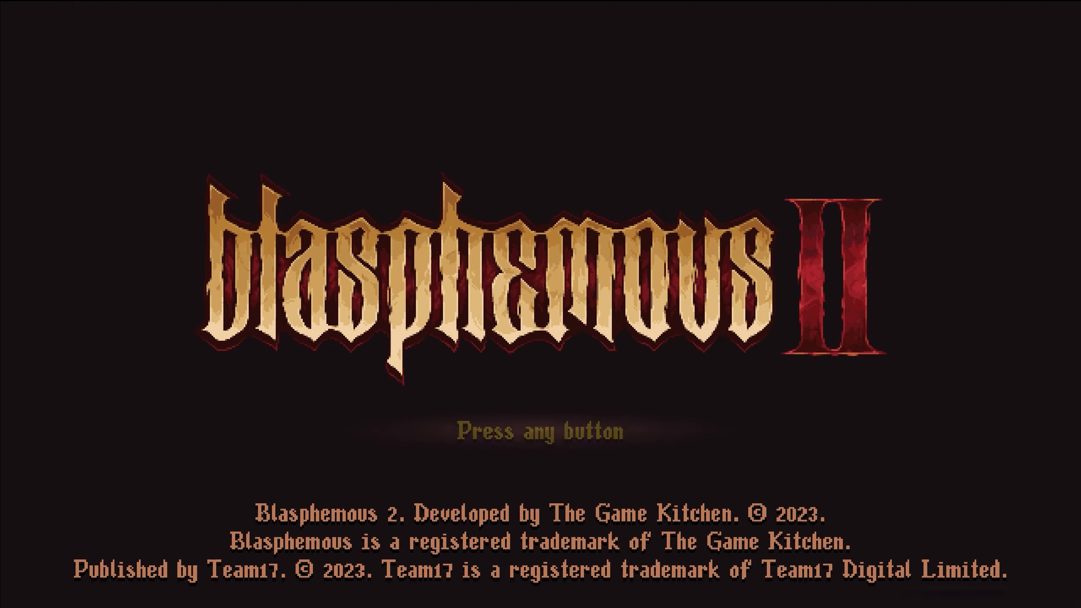
pyautogui.hotkey('alt', 'Tab')
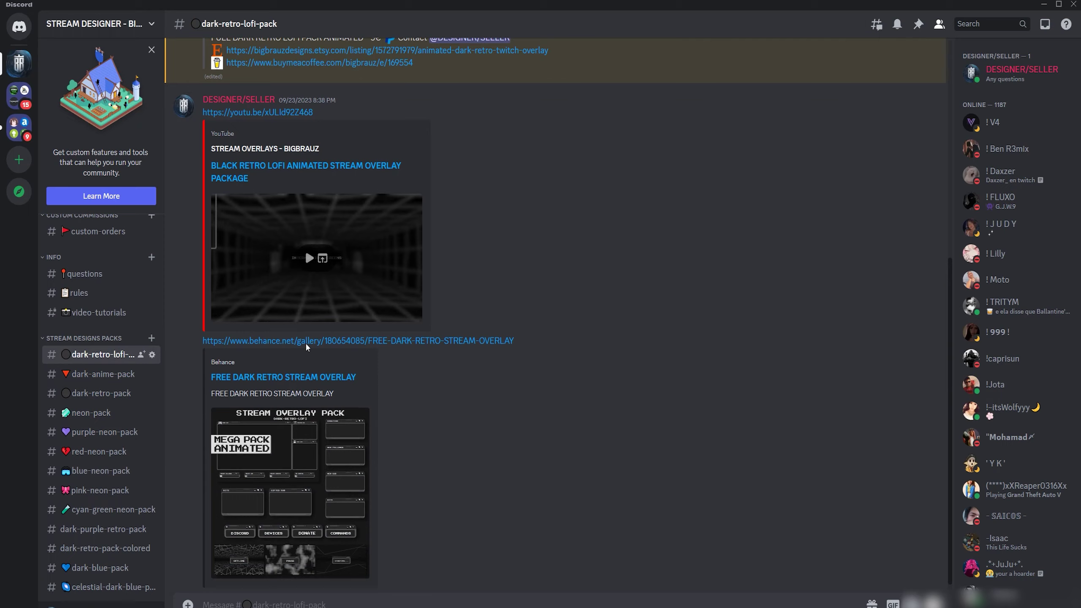
# Step: Browse the #dark-anime-pack and #dark-retro-pack channels, ending on #neon-pack
pyautogui.scroll(8, 306, 342)
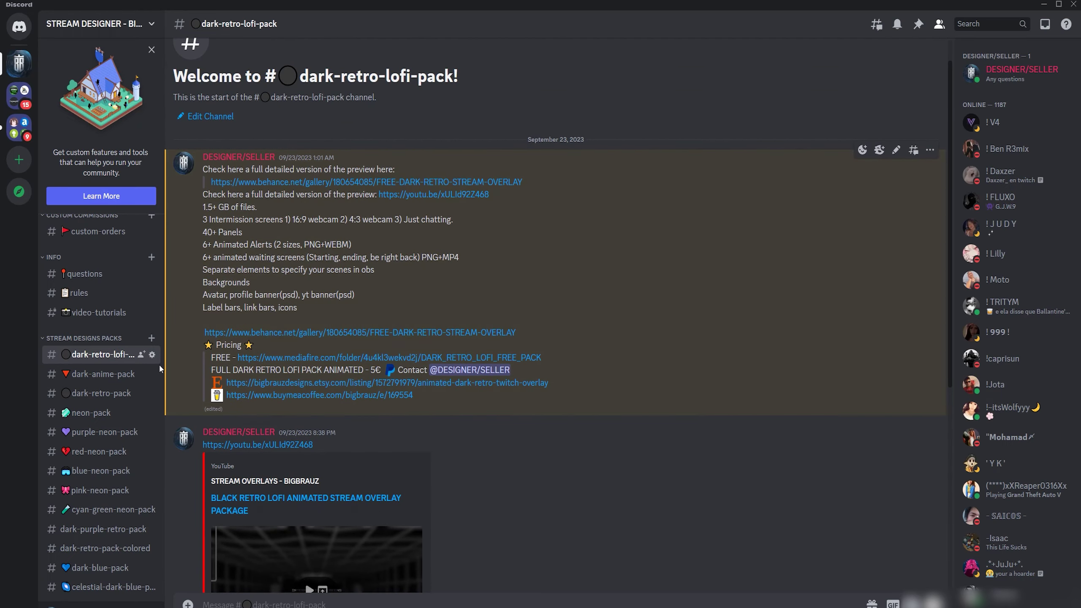
pyautogui.click(103, 374)
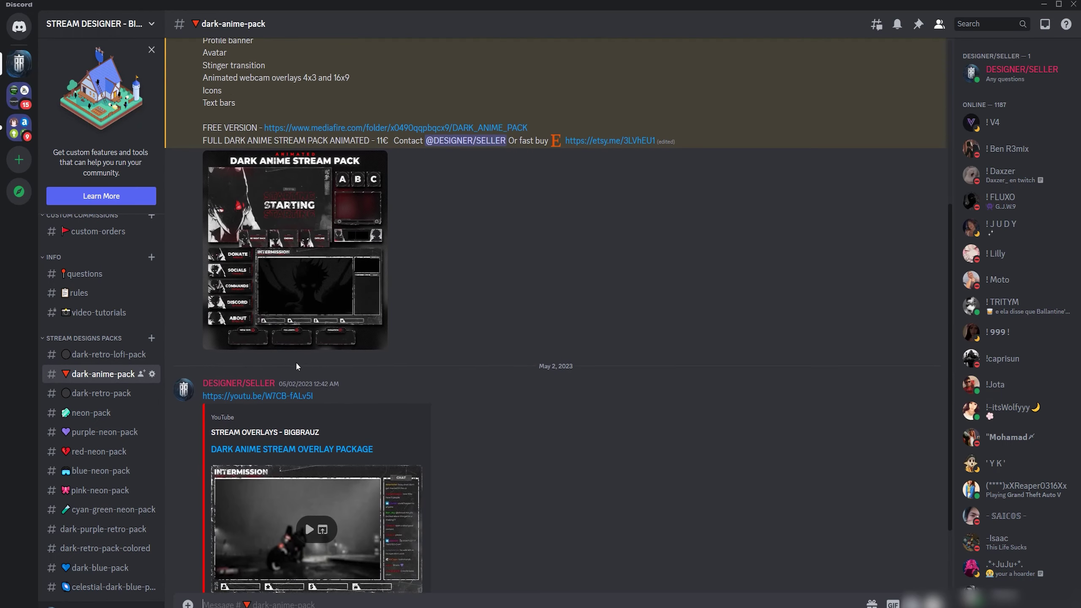
pyautogui.click(111, 399)
pyautogui.click(91, 413)
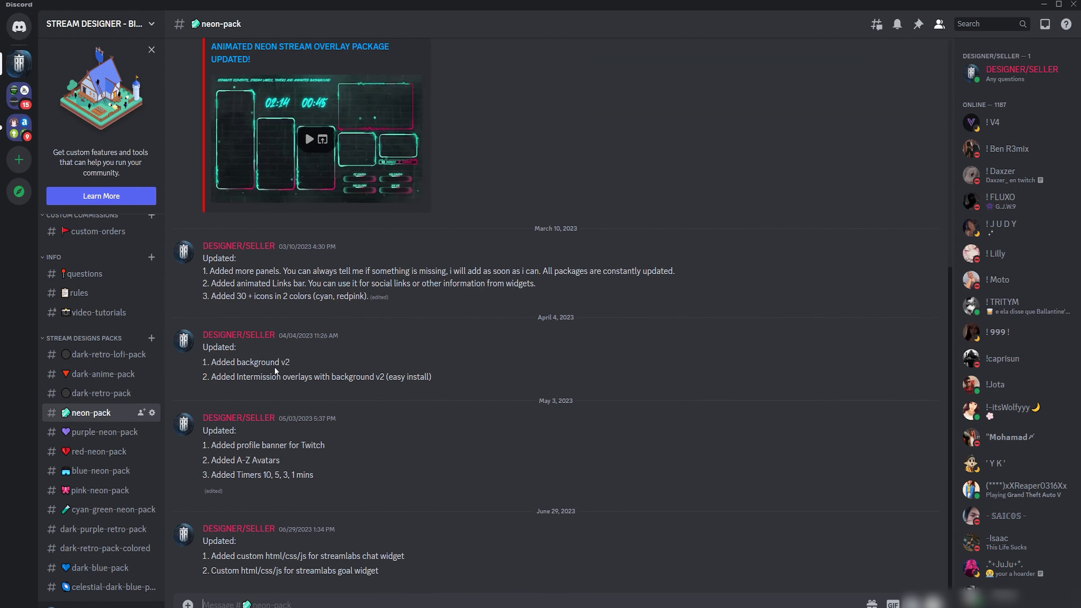